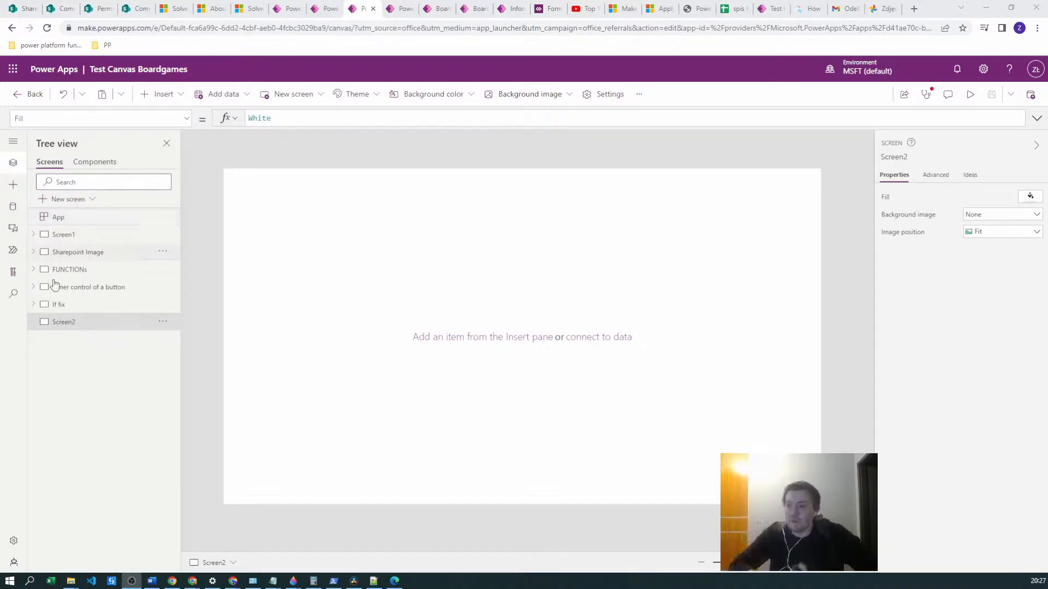
- Search the app's upcoming features settings for "named" to check the Named formulas option
{"action": "left_click", "coordinate": [14, 542]}
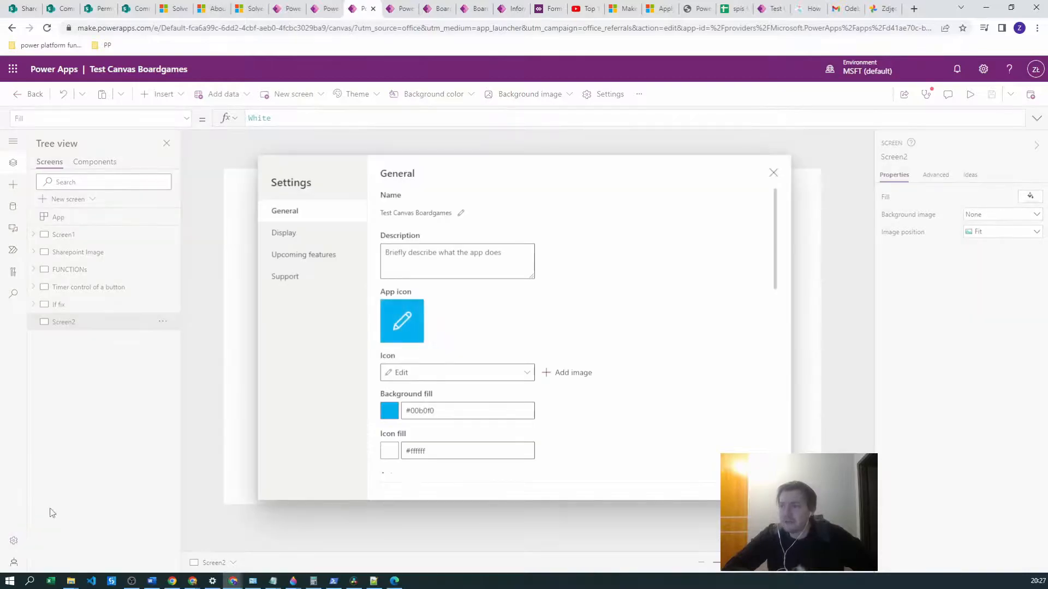
{"action": "left_click", "coordinate": [294, 257]}
{"action": "left_click", "coordinate": [412, 196]}
{"action": "type", "text": "named"}
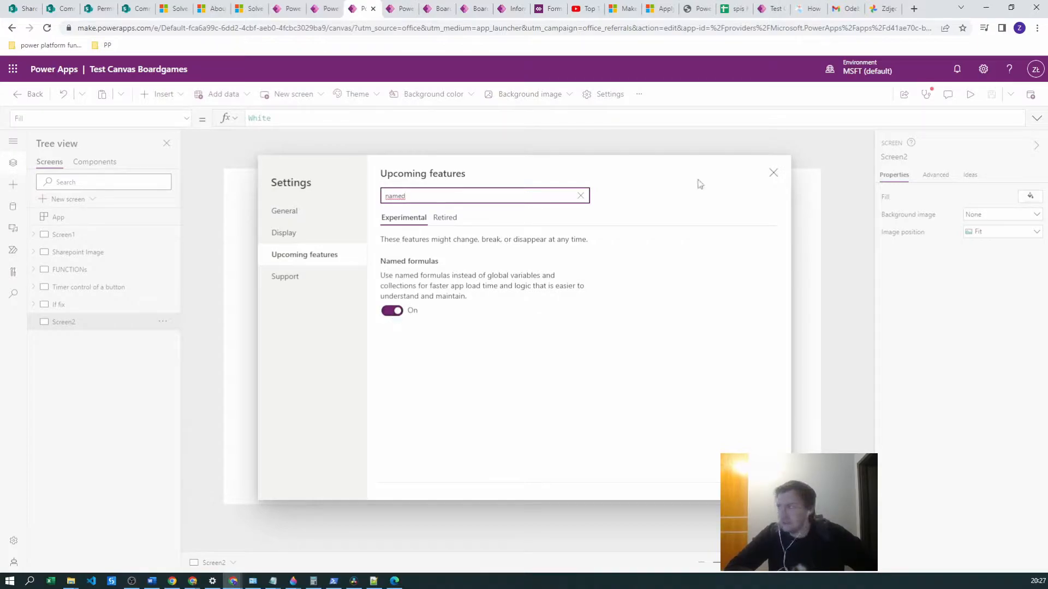
{"action": "left_click", "coordinate": [774, 173]}
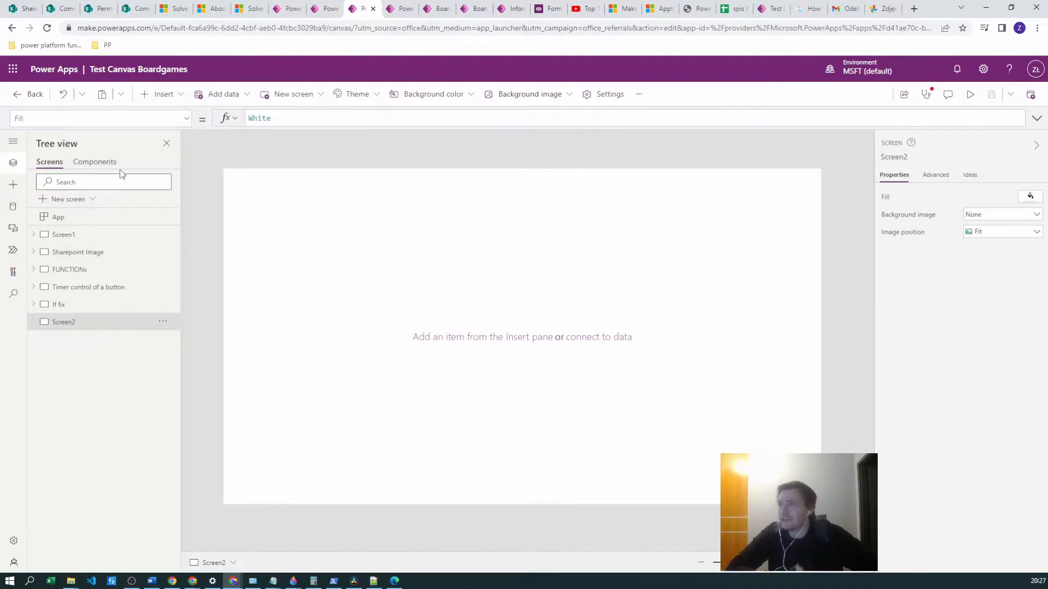
- Try to start a Set(varTest,0) expression in the App object's Formulas property and clear it
{"action": "left_click", "coordinate": [57, 217]}
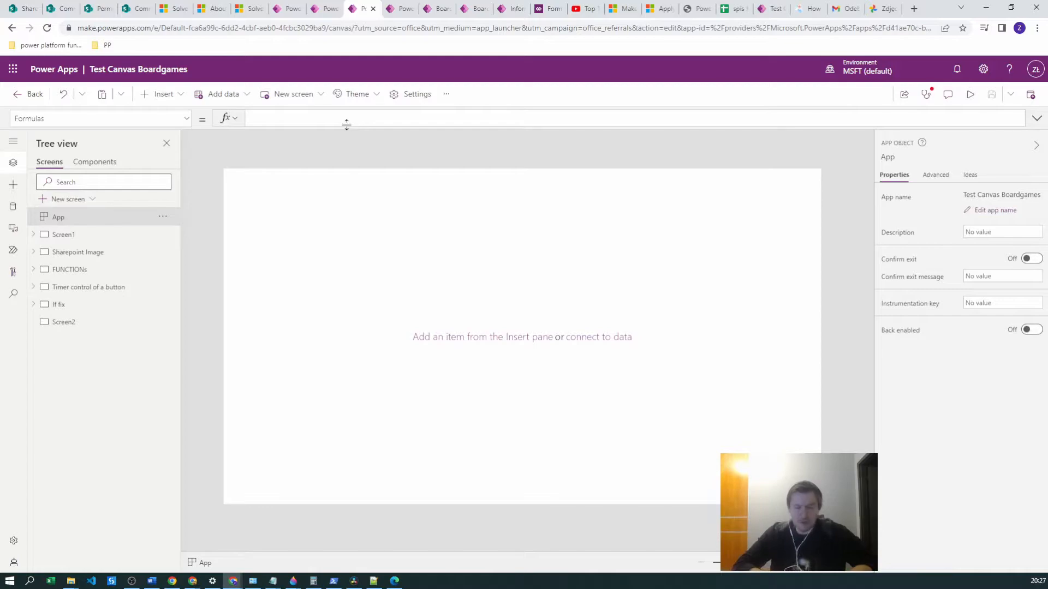
{"action": "type", "text": "Set("}
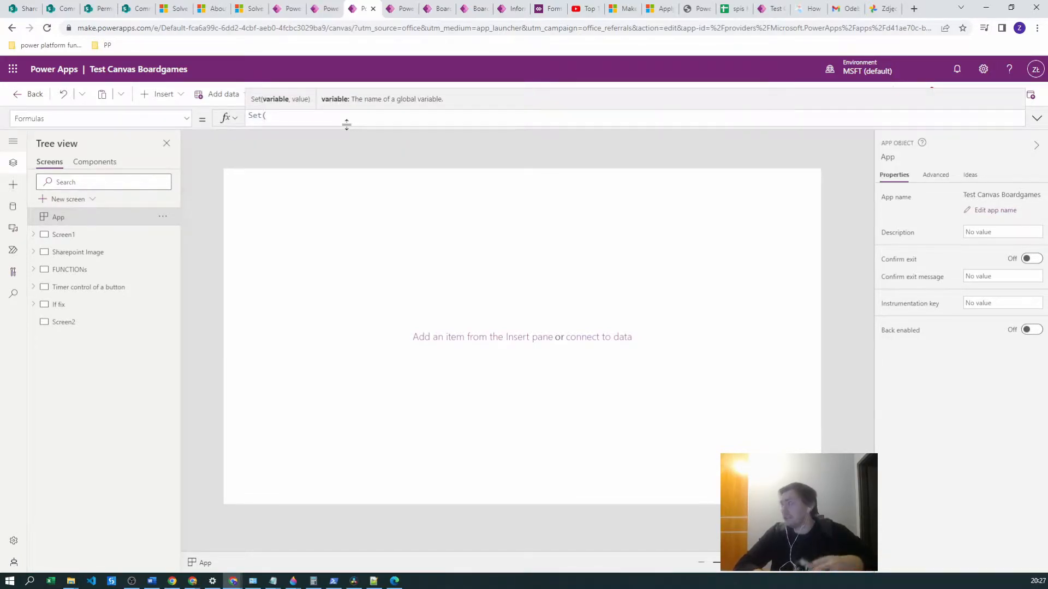
{"action": "type", "text": "var"}
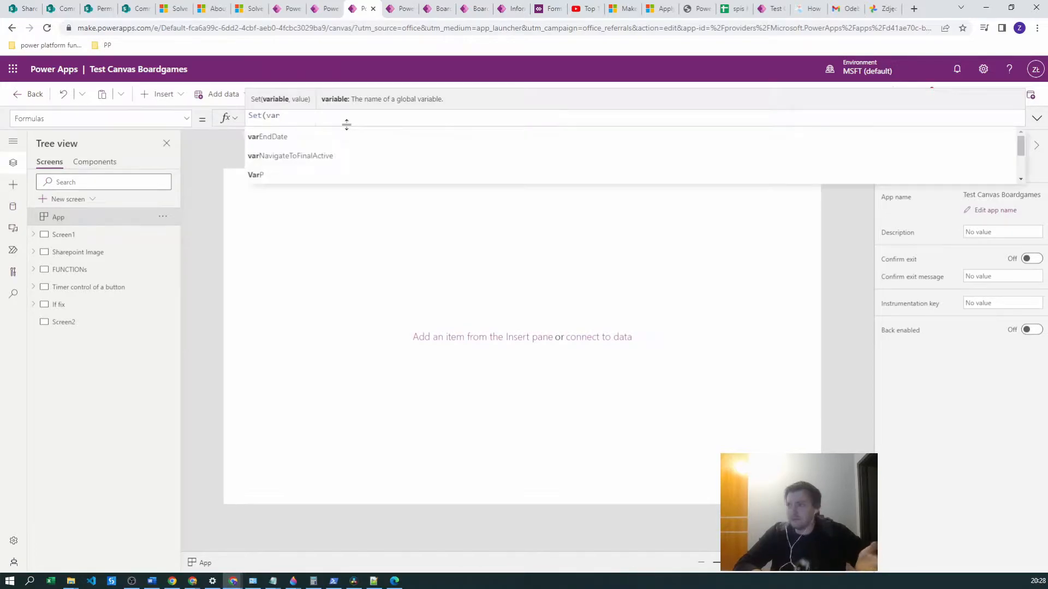
{"action": "type", "text": "Test"}
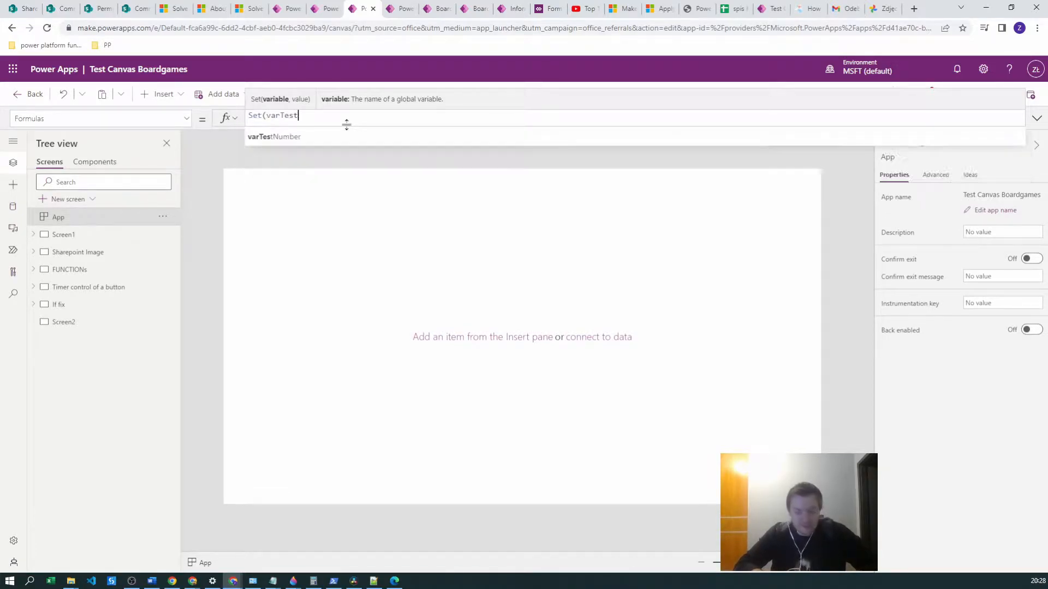
{"action": "type", "text": ",0"}
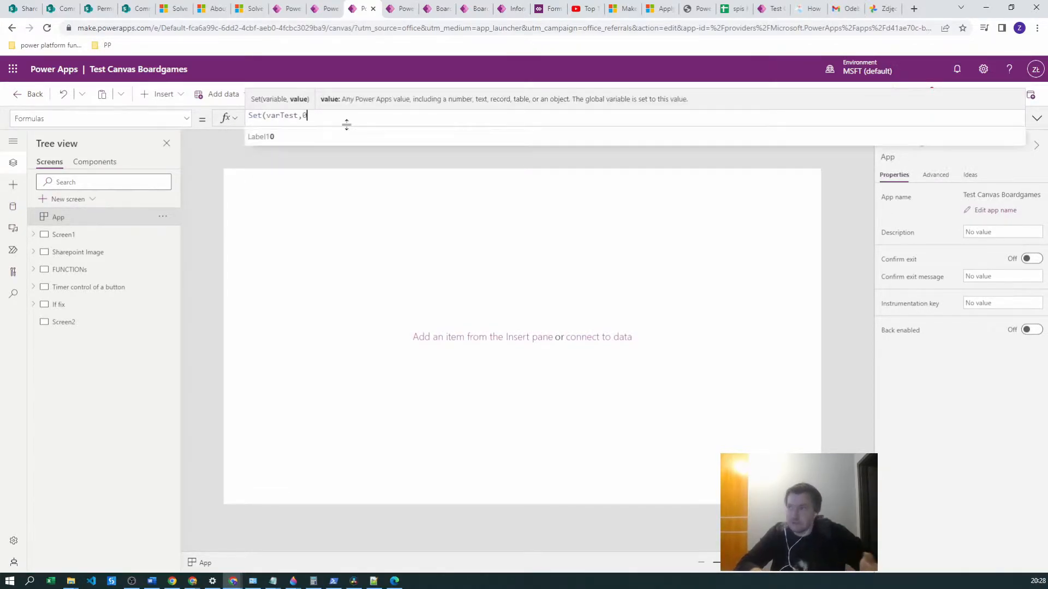
{"action": "key", "text": "BackSpace"}
{"action": "key", "text": "BackSpace"}
{"action": "key", "text": "BackSpace"}
{"action": "key", "text": "BackSpace"}
{"action": "key", "text": "BackSpace"}
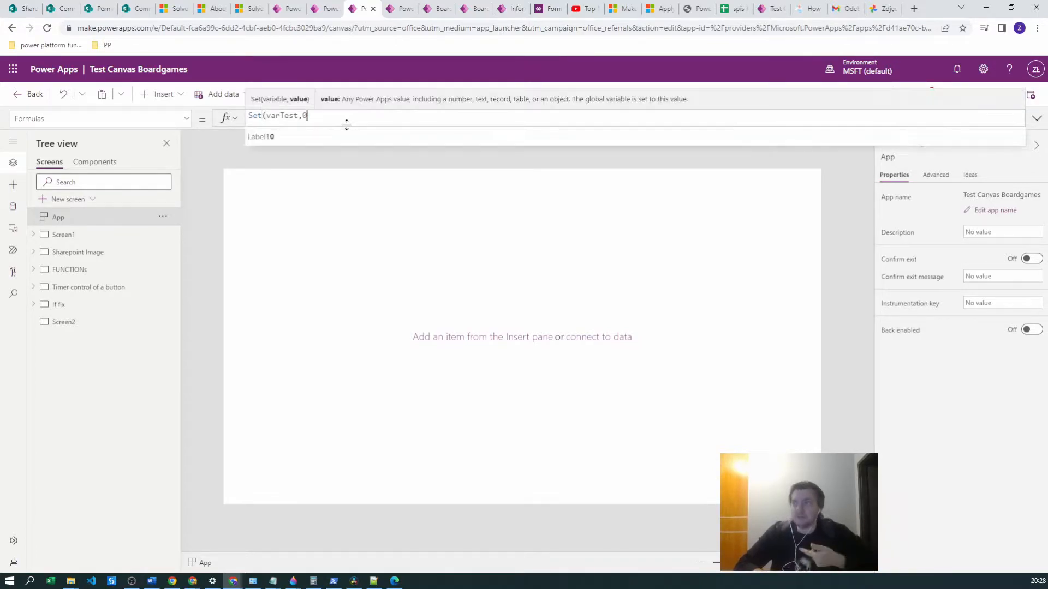
{"action": "key", "text": "BackSpace"}
{"action": "key", "text": "BackSpace"}
{"action": "key", "text": "BackSpace"}
{"action": "key", "text": "BackSpace"}
{"action": "key", "text": "BackSpace"}
{"action": "key", "text": "BackSpace"}
{"action": "key", "text": "BackSpace"}
{"action": "key", "text": "BackSpace"}
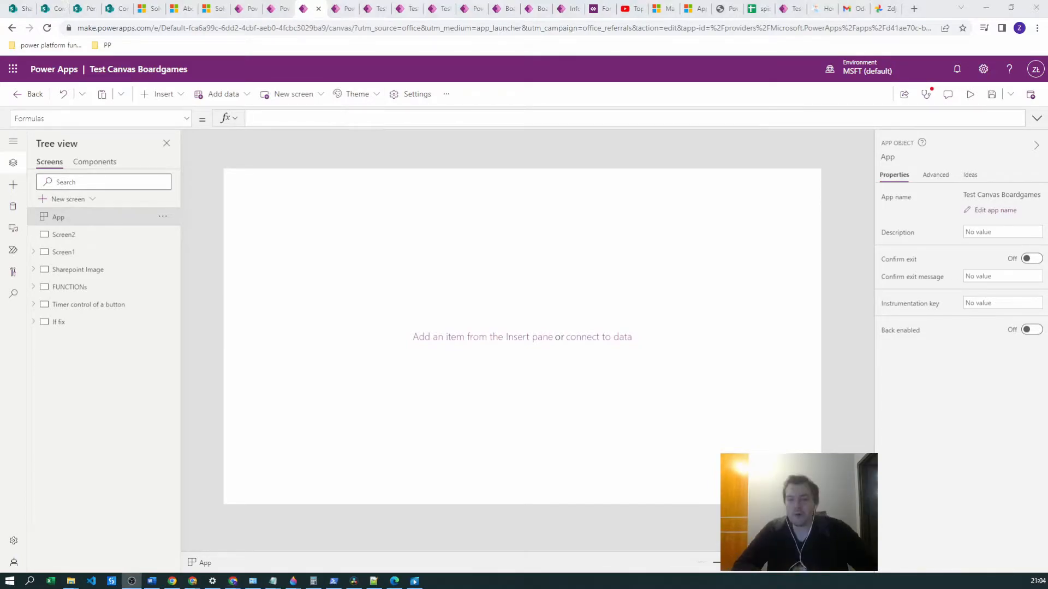
- Enter varModernSolution = 0 in the App object's Formulas property
{"action": "left_click", "coordinate": [255, 117]}
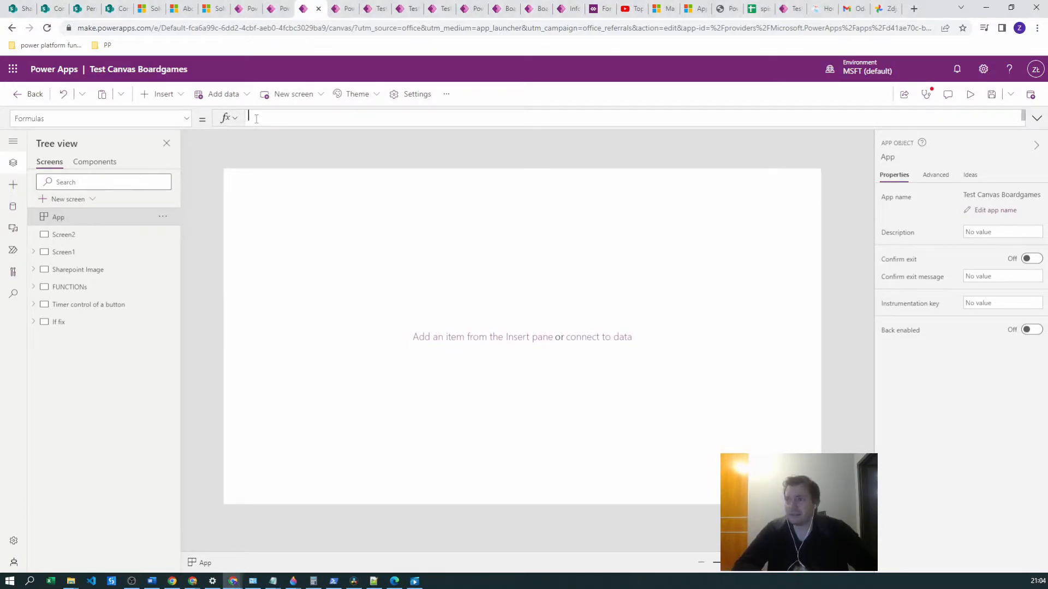
{"action": "type", "text": "varMod"}
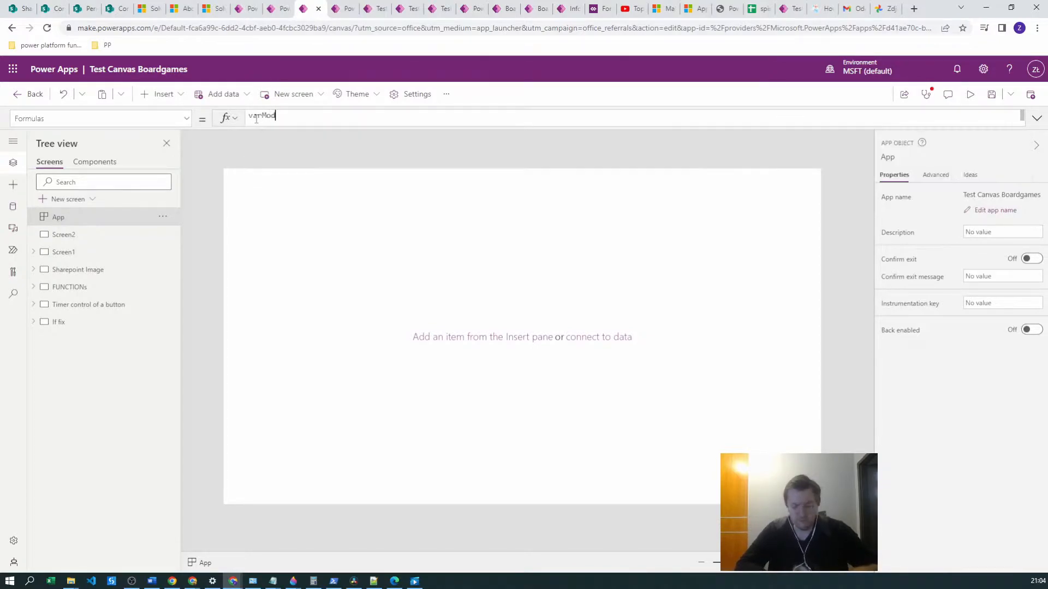
{"action": "type", "text": "ernSolutio"}
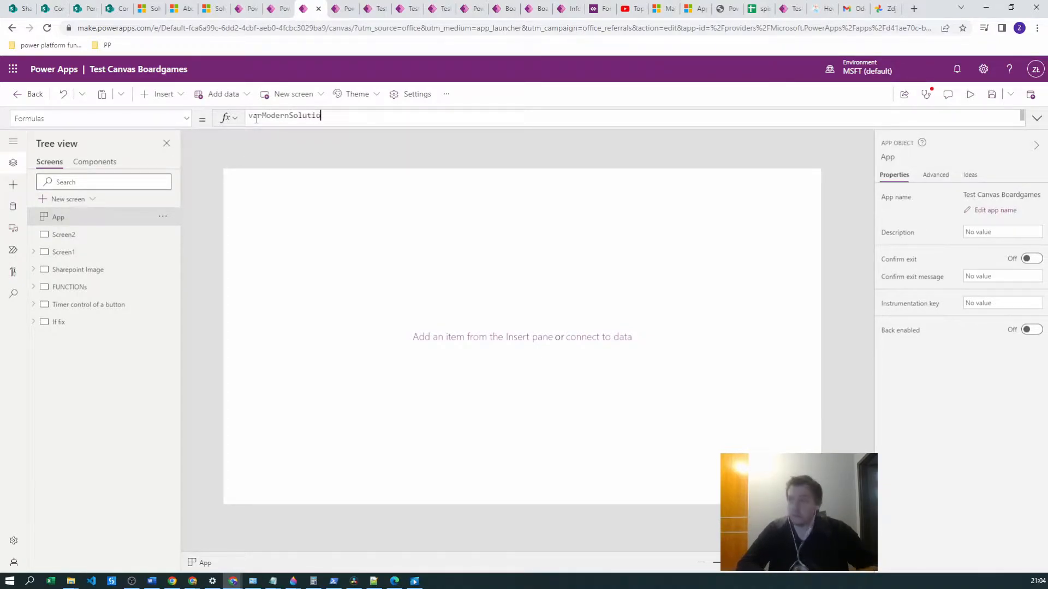
{"action": "type", "text": "n = 0"}
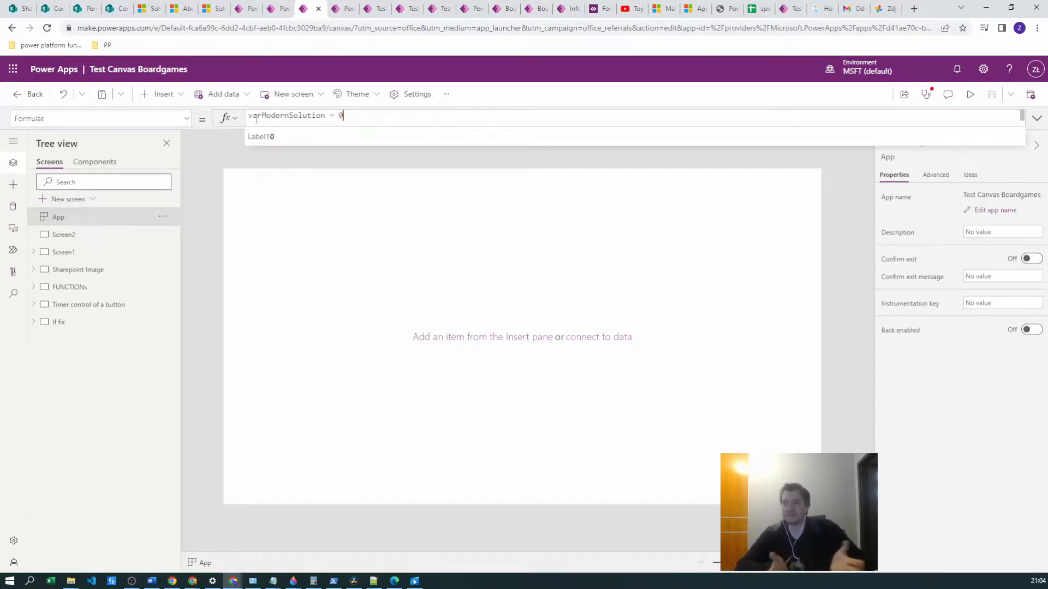
- Insert a text label near the upper left of Screen2's canvas and set its Text to varModernSolution
{"action": "left_click", "coordinate": [171, 91]}
{"action": "left_click", "coordinate": [157, 177]}
{"action": "left_click_drag", "start_coordinate": [252, 192], "coordinate": [295, 243]}
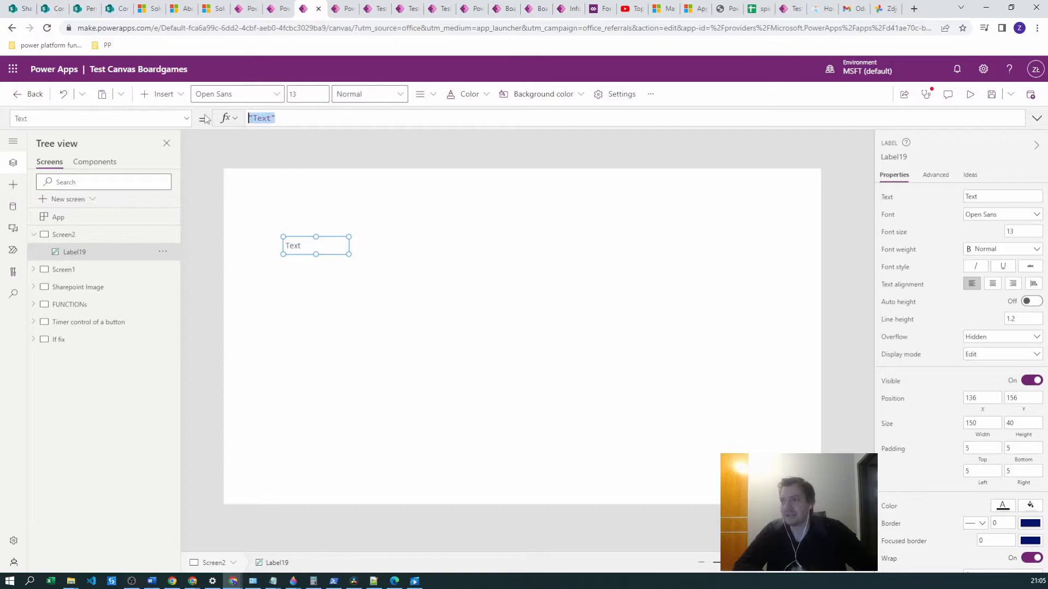
{"action": "type", "text": "varM"}
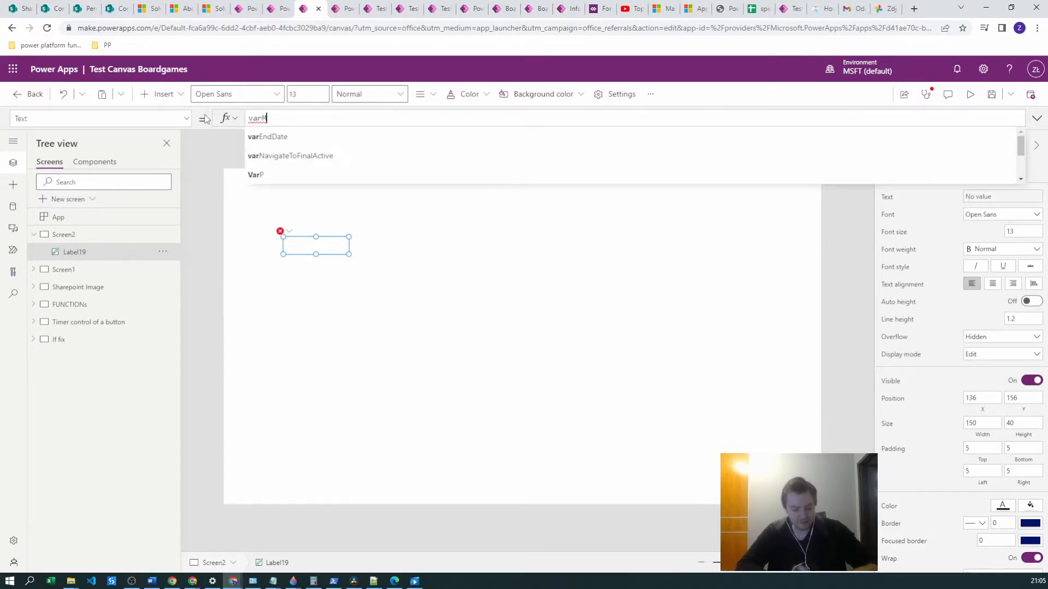
{"action": "type", "text": "odernSolution"}
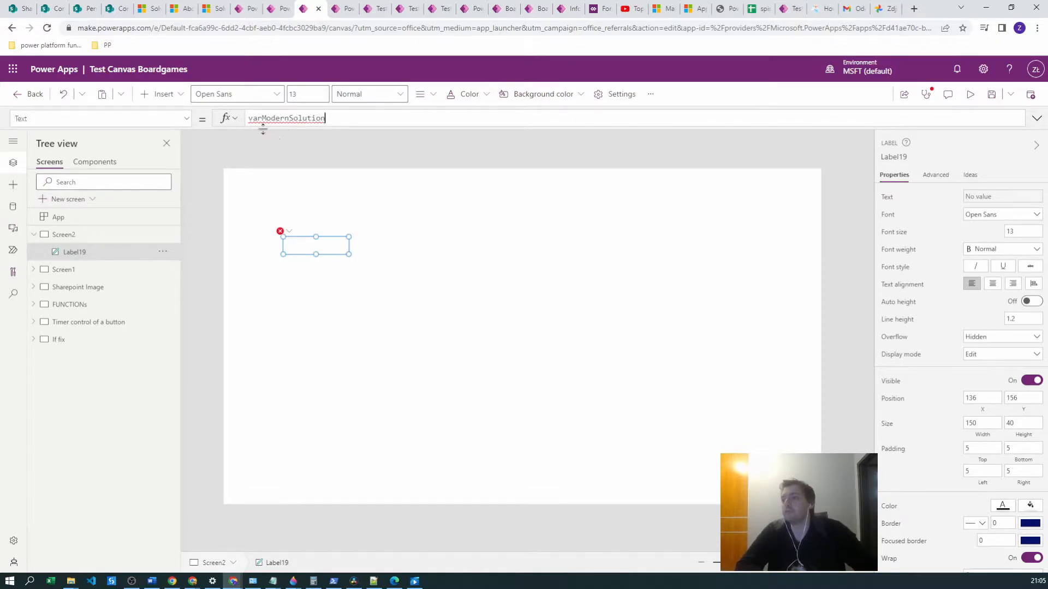
- End the varModernSolution = 0 formula in the App object's Formulas property with a semicolon
{"action": "left_click_drag", "start_coordinate": [263, 129], "coordinate": [264, 145]}
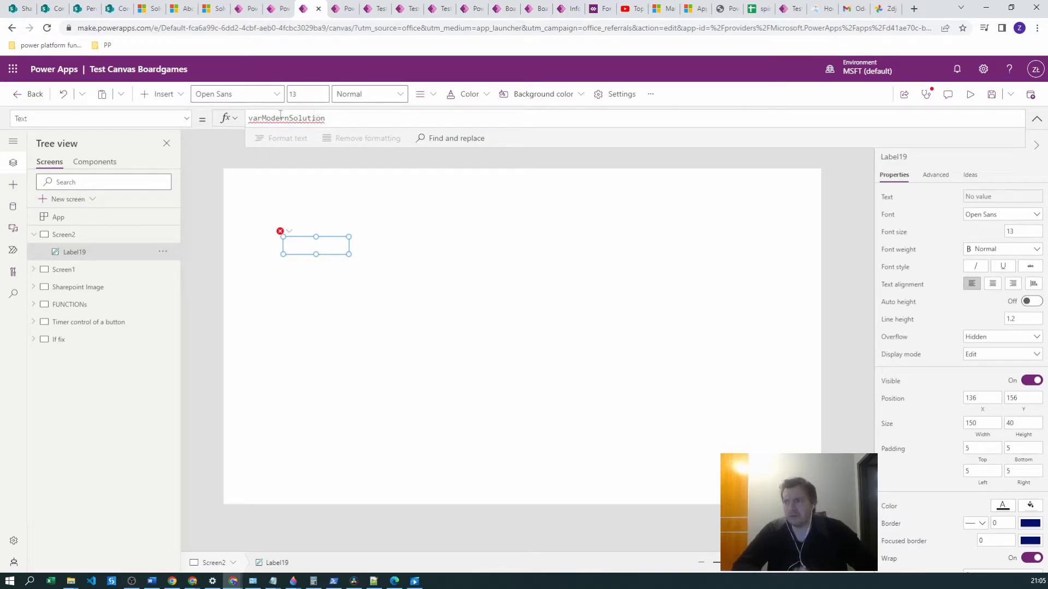
{"action": "left_click", "coordinate": [59, 217]}
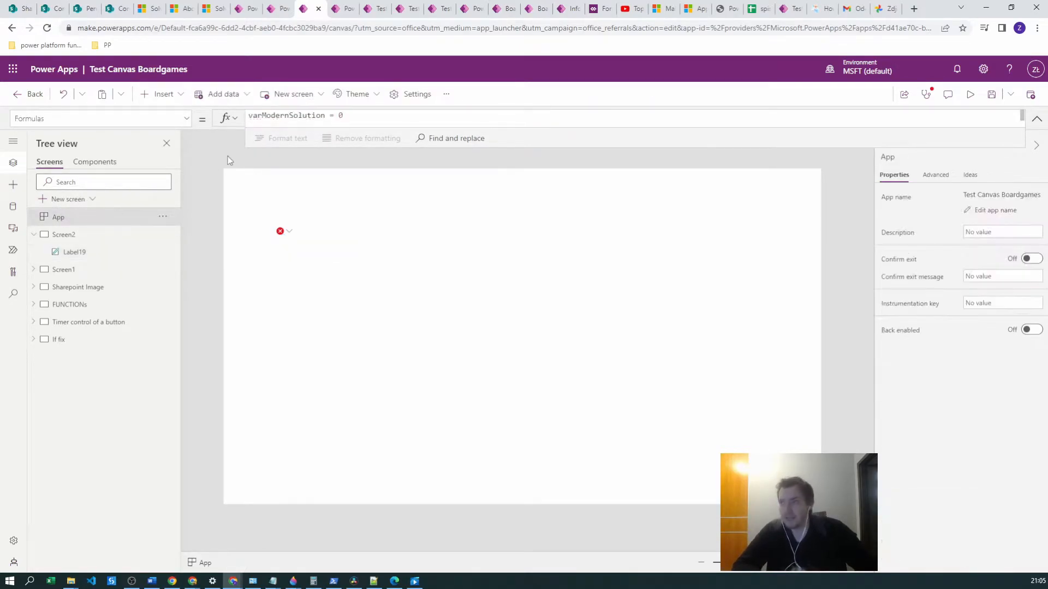
{"action": "left_click", "coordinate": [353, 118]}
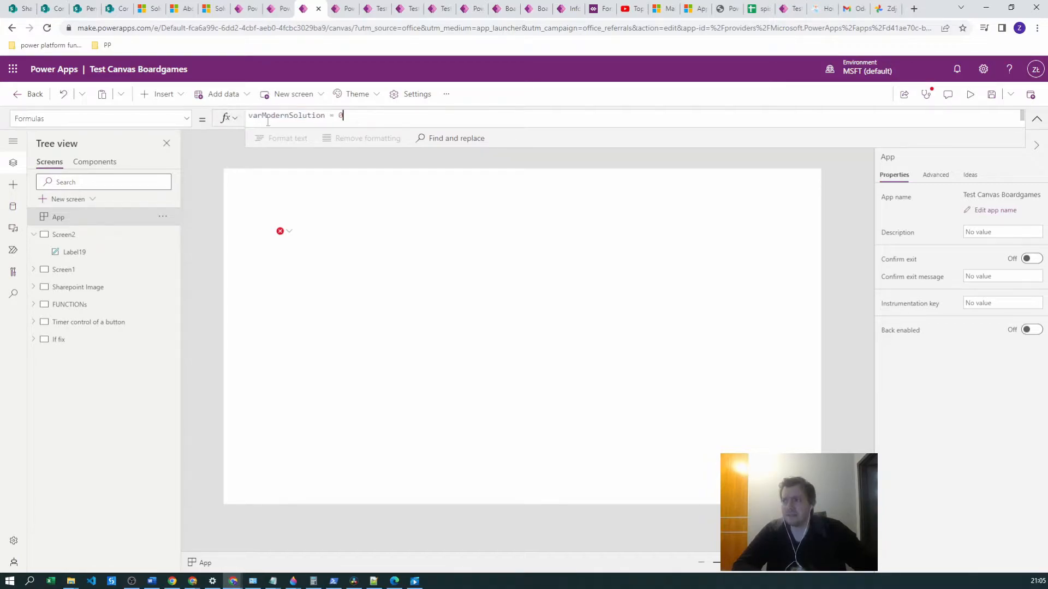
{"action": "key", "text": "shift+Home"}
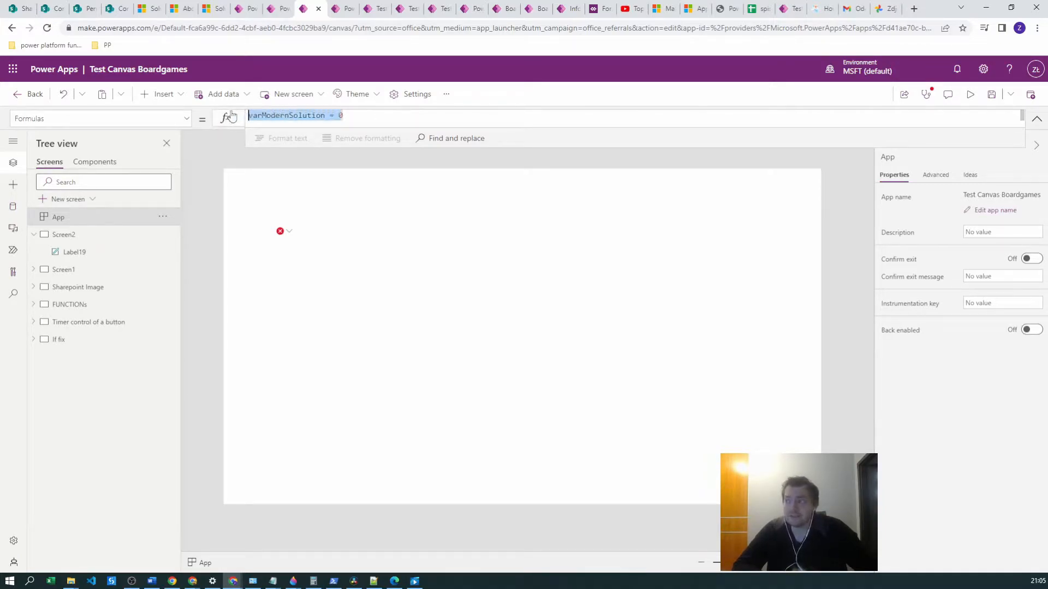
{"action": "key", "text": "Delete"}
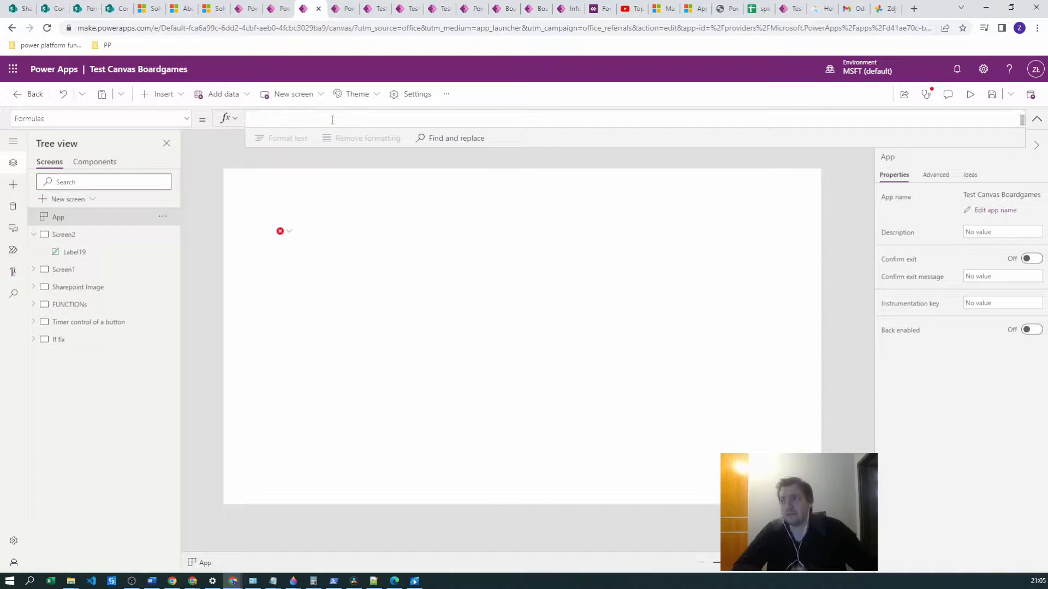
{"action": "key", "text": "ctrl+z"}
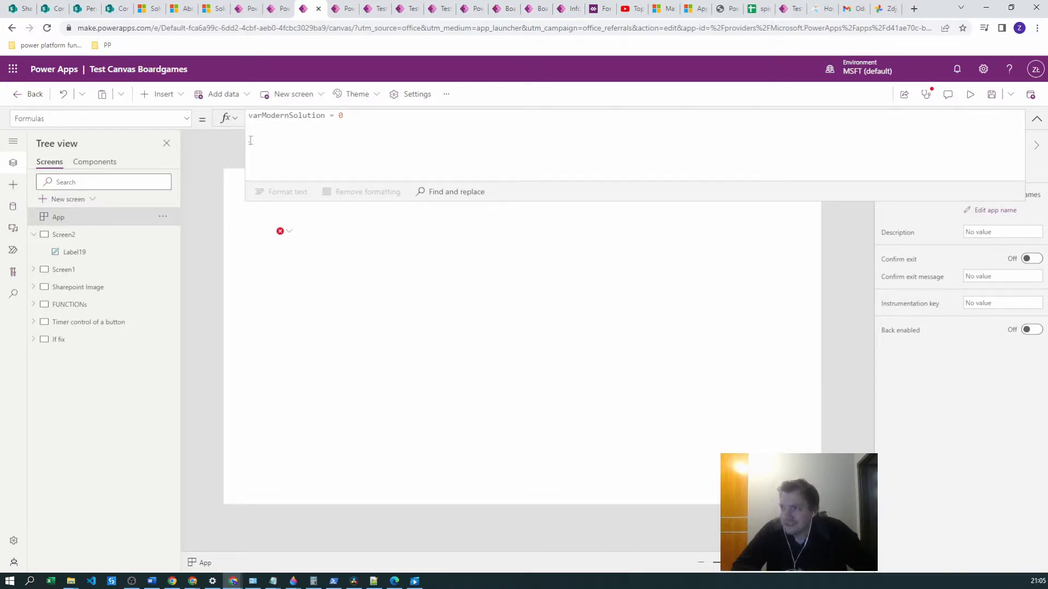
{"action": "double_click", "coordinate": [355, 118]}
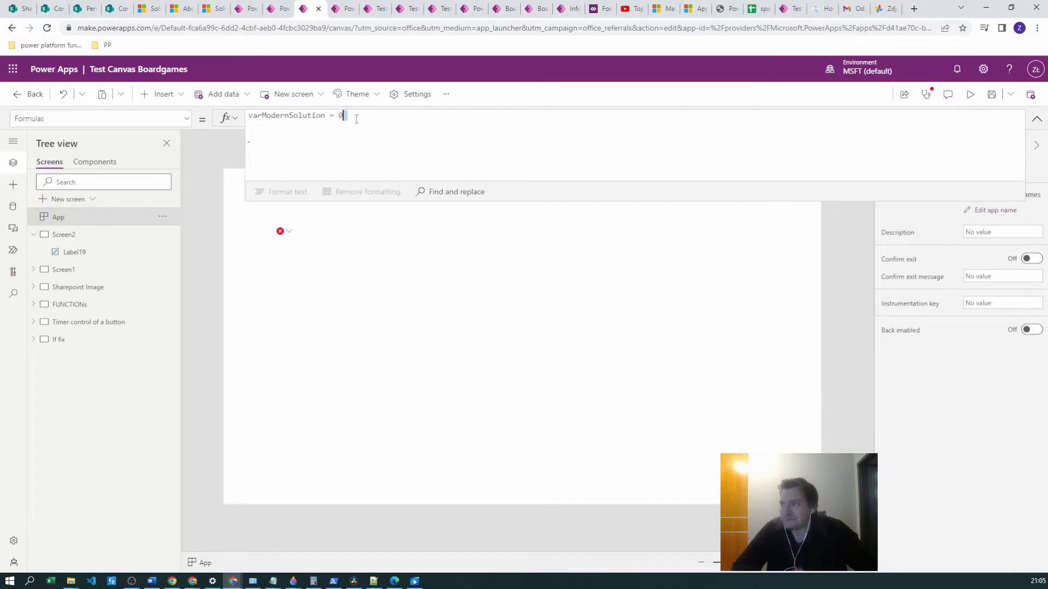
{"action": "type", "text": ";"}
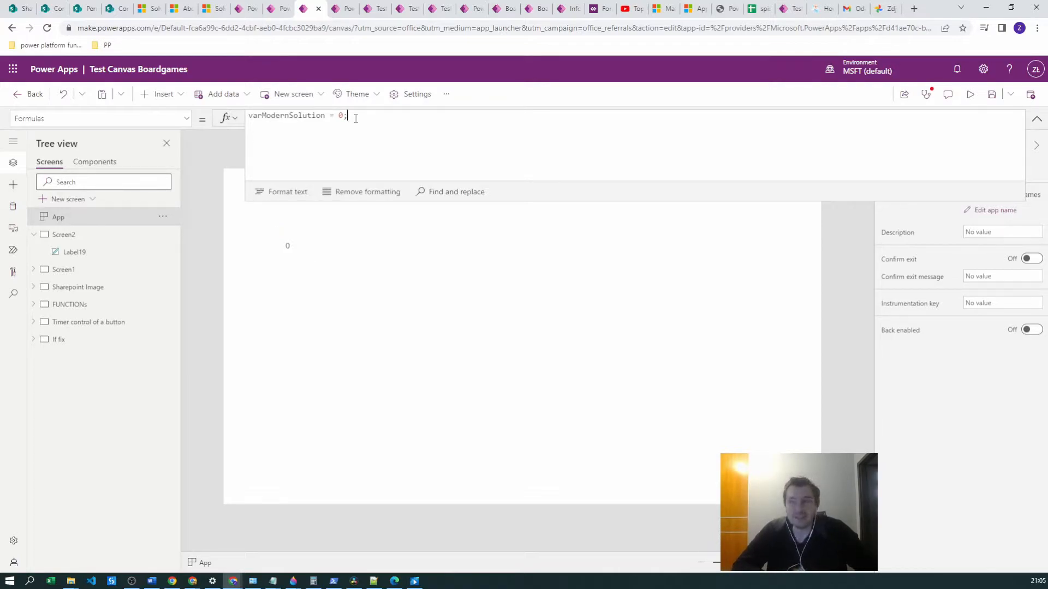
{"action": "left_click", "coordinate": [1037, 119]}
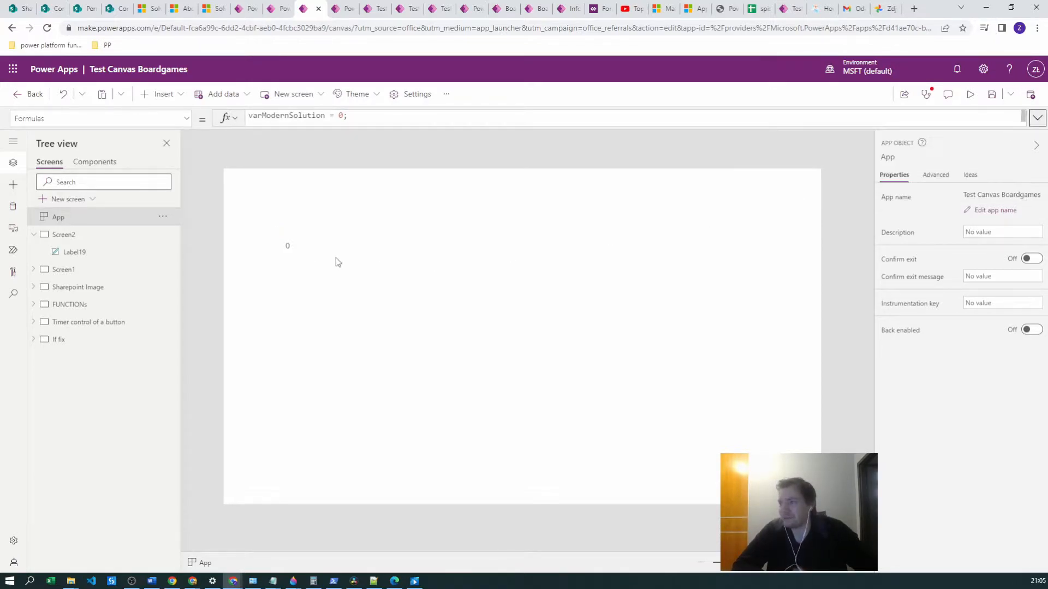
- Check the label's formula and change varModernSolution to 9 in the App object's Formulas property
{"action": "left_click", "coordinate": [288, 246]}
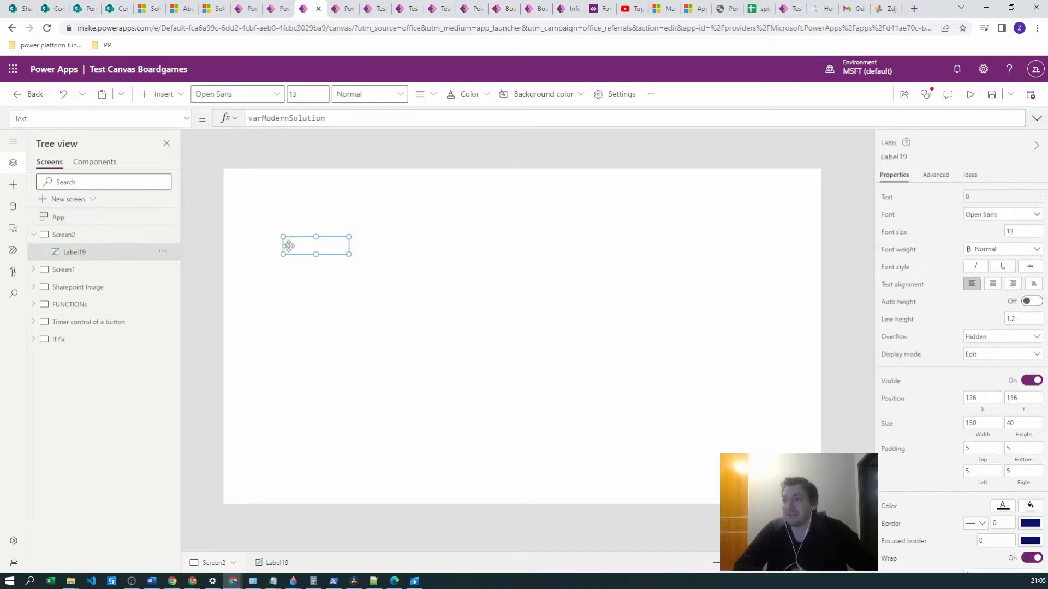
{"action": "left_click", "coordinate": [624, 123]}
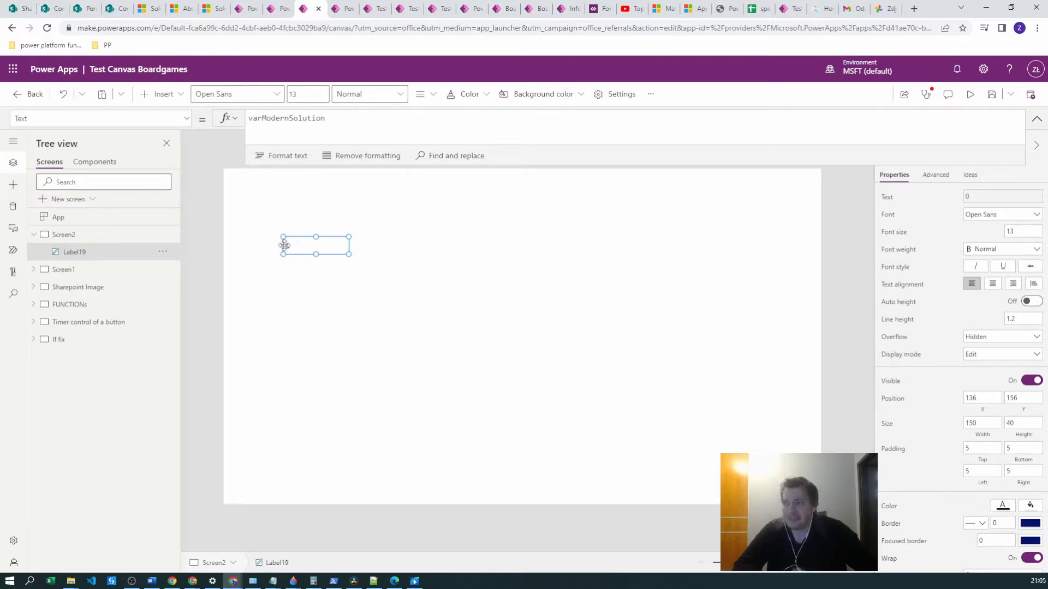
{"action": "left_click", "coordinate": [61, 217]}
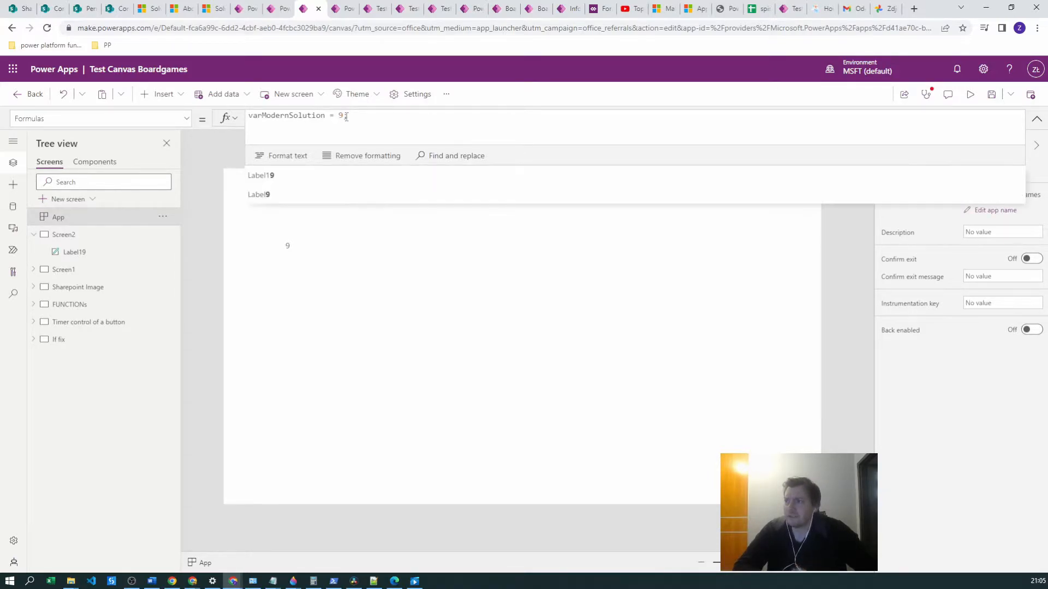
{"action": "left_click", "coordinate": [378, 243]}
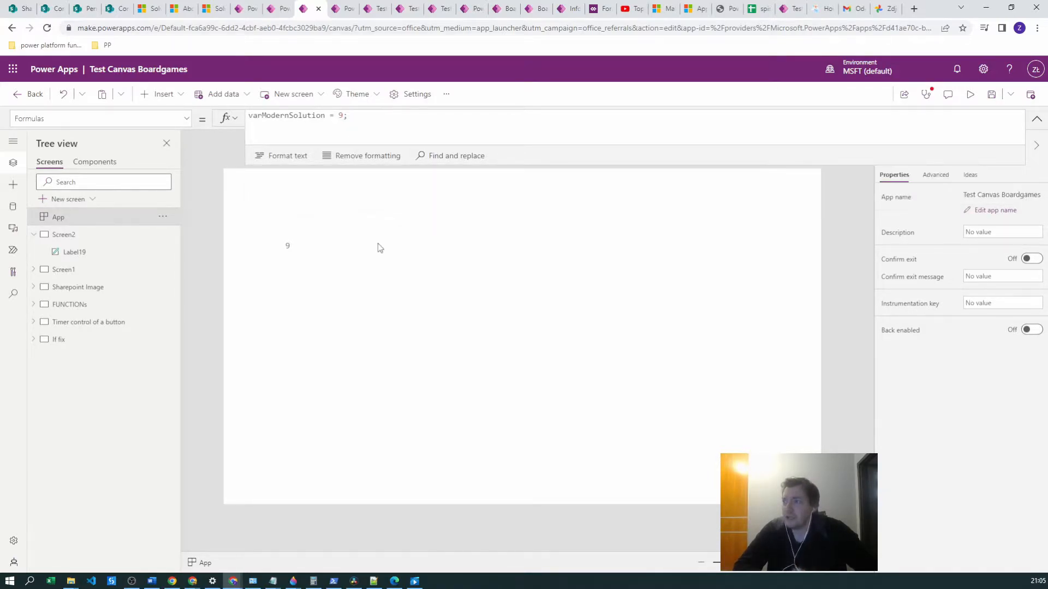
{"action": "left_click", "coordinate": [299, 250]}
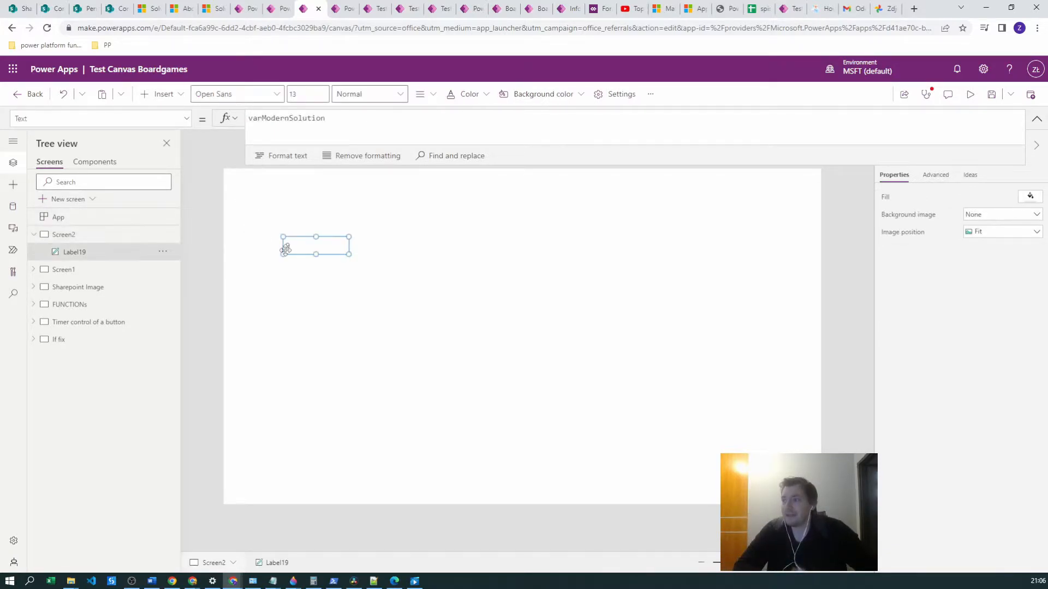
- Replace the 9 in the App object's Formulas property with the beginning of a nested formula, First(Sort(Boardgames
{"action": "left_click", "coordinate": [61, 217]}
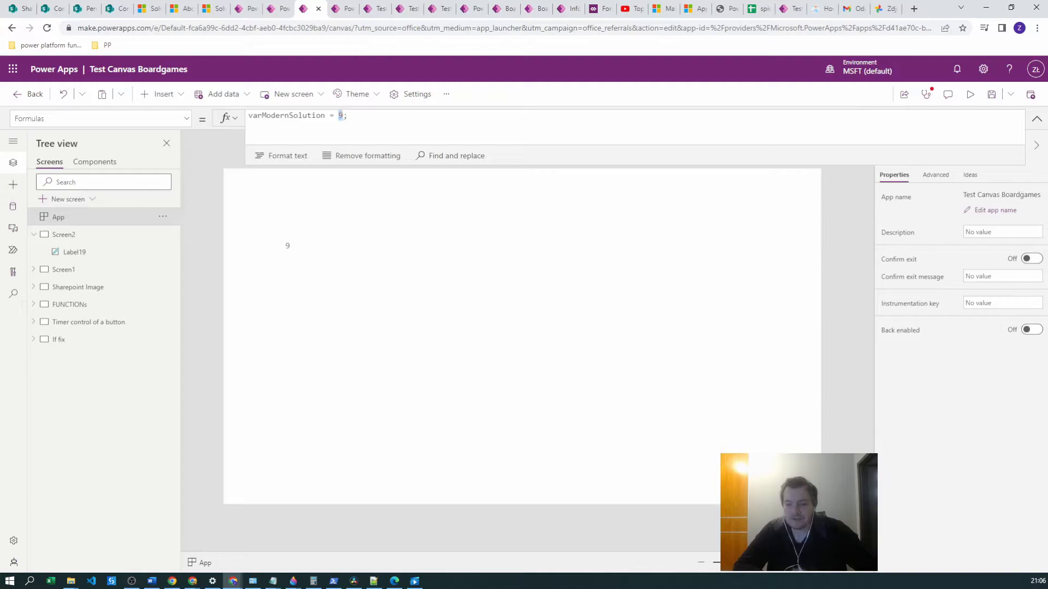
{"action": "key", "text": "alt+Tab"}
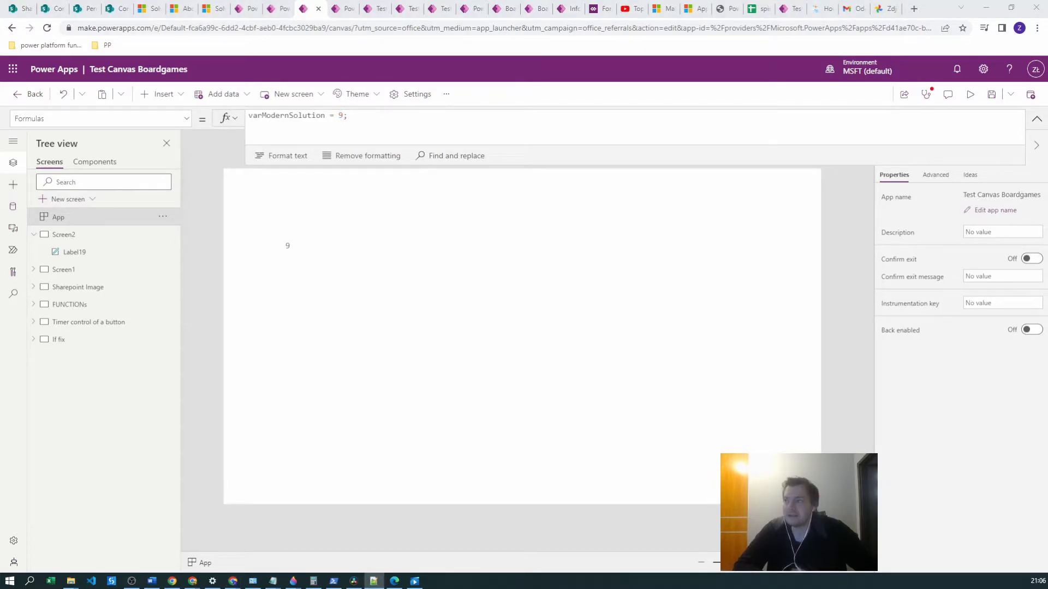
{"action": "left_click", "coordinate": [344, 117]}
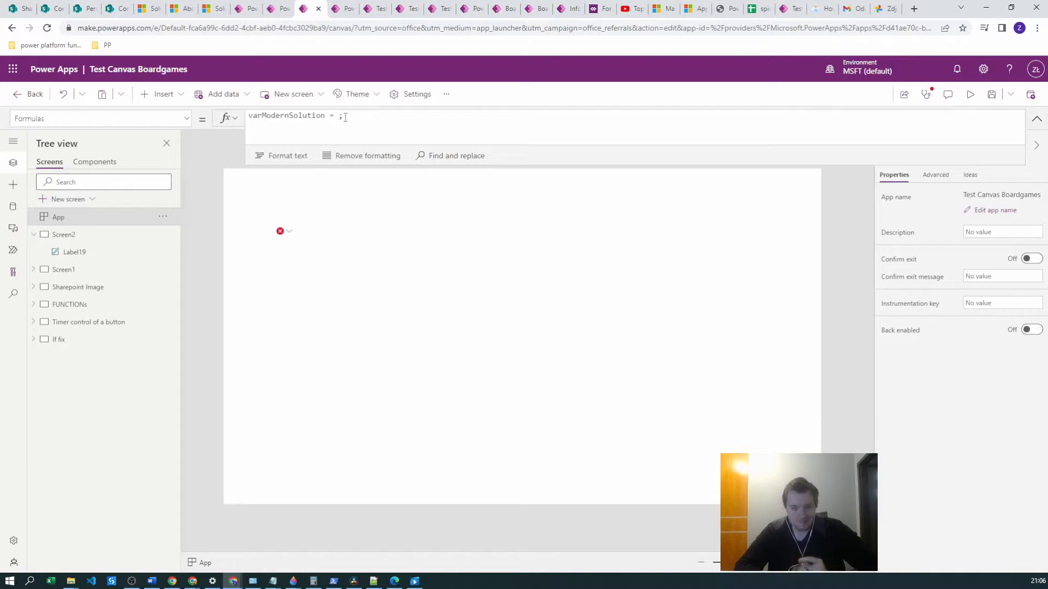
{"action": "type", "text": "First("}
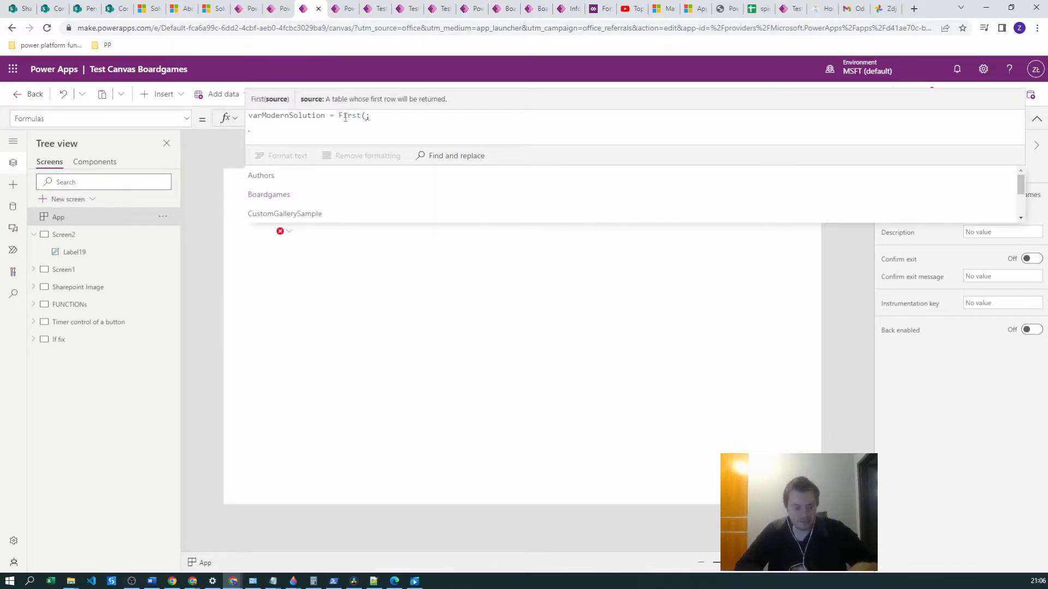
{"action": "type", "text": "Sort("}
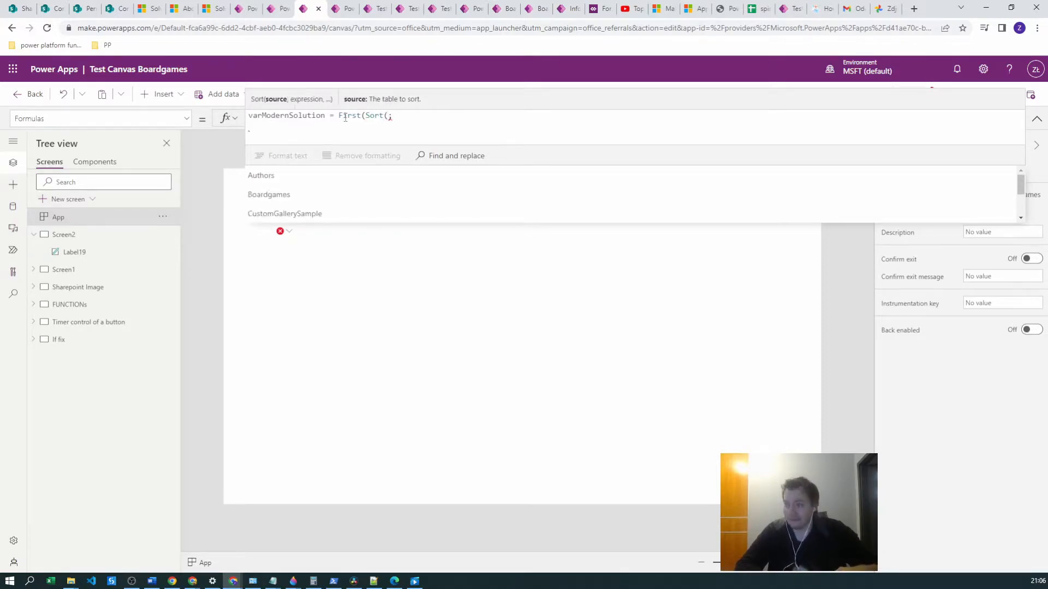
{"action": "type", "text": "Board"}
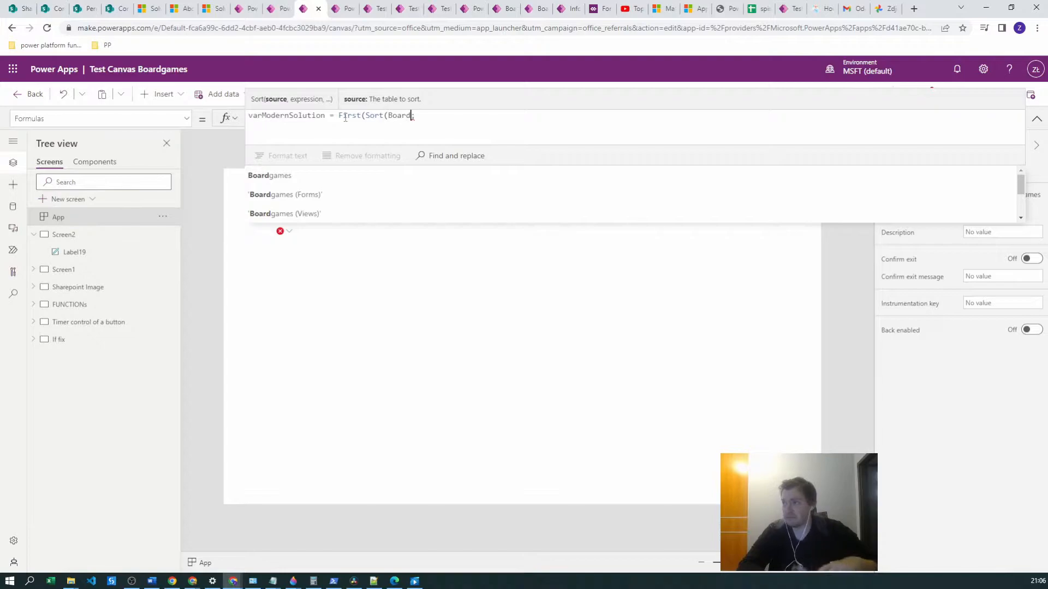
{"action": "left_click", "coordinate": [286, 180]}
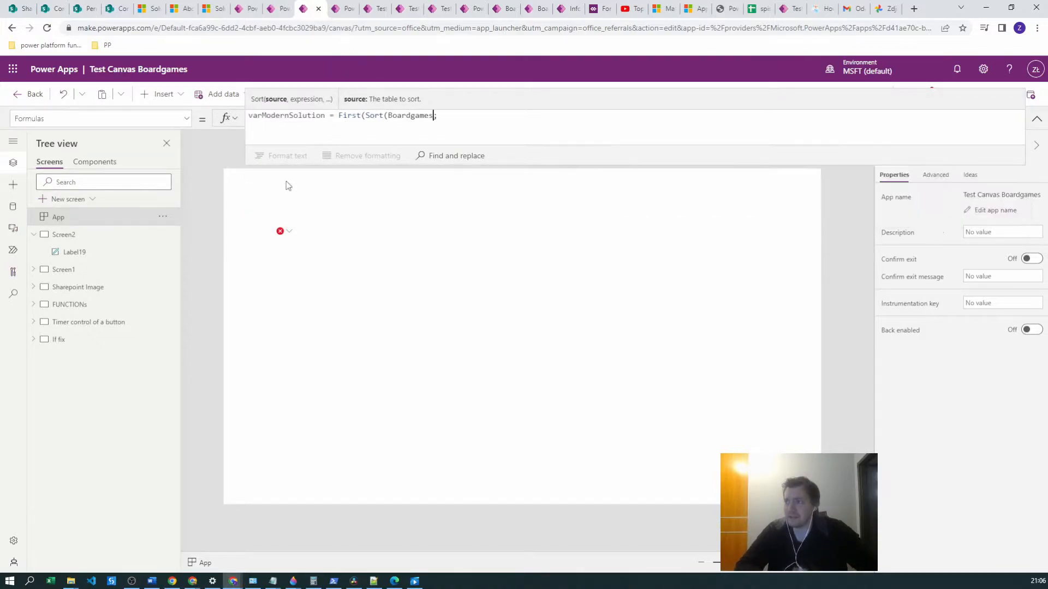
- Complete the varModernSolution formula by sorting on 'Created On', returning the first record's Name, and ending it with a semicolon
{"action": "type", "text": ", "}
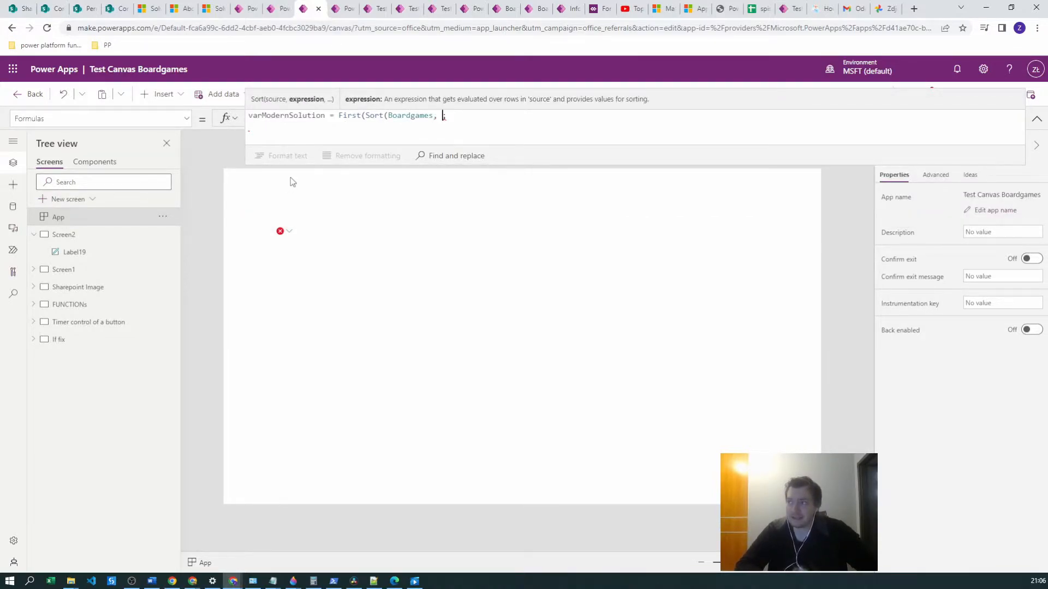
{"action": "type", "text": "'C"}
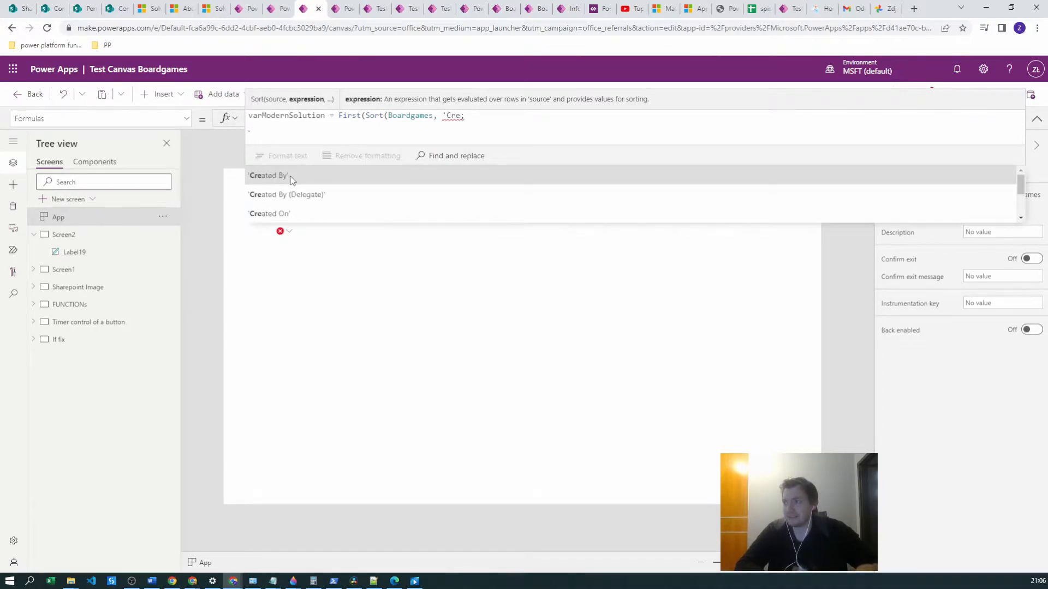
{"action": "type", "text": "re"}
{"action": "left_click", "coordinate": [270, 213]}
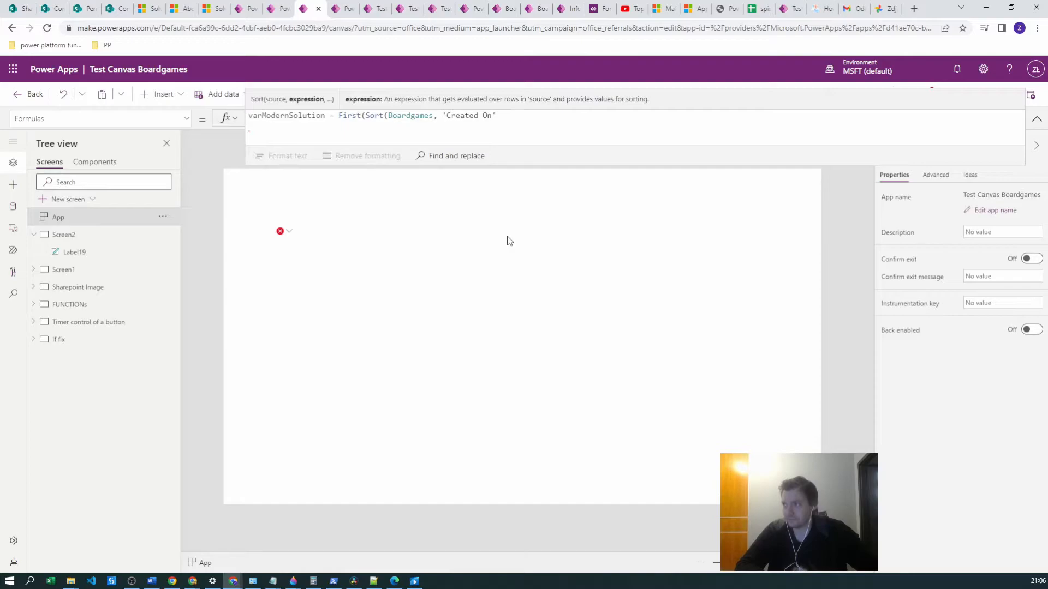
{"action": "type", "text": ","}
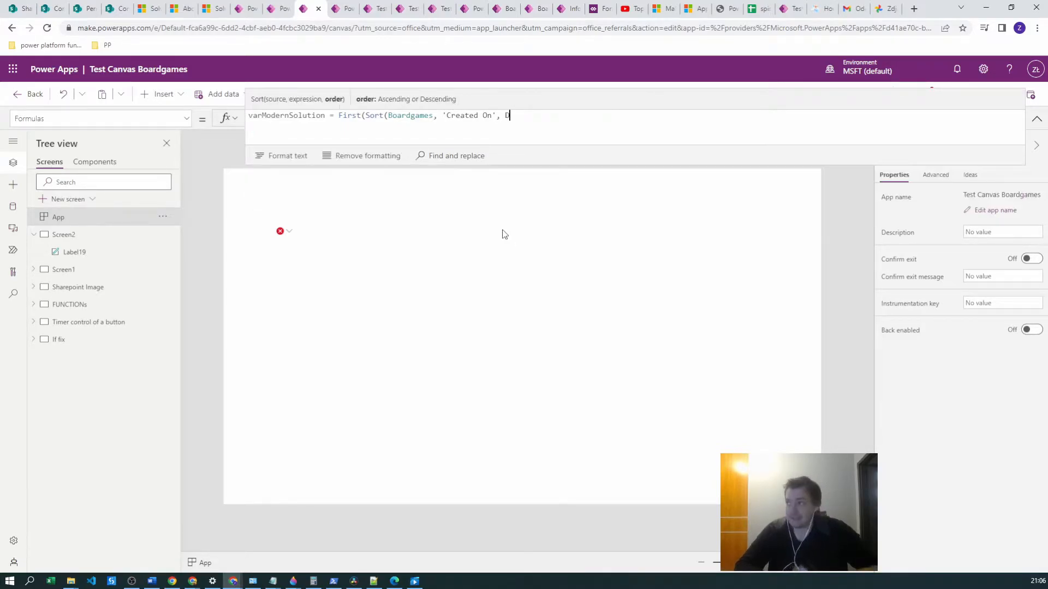
{"action": "key", "text": "BackSpace"}
{"action": "type", "text": ")"}
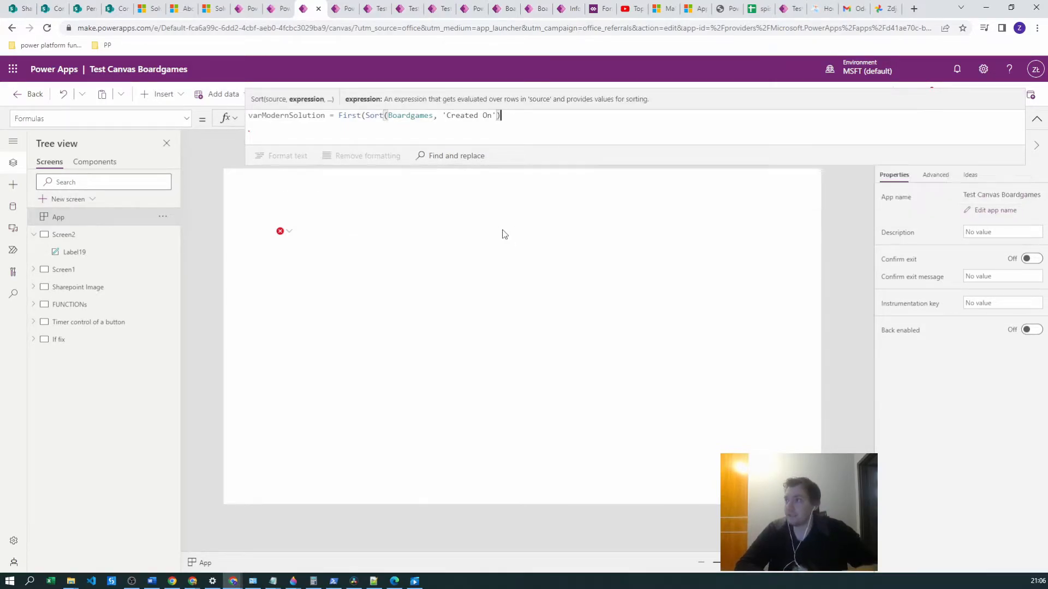
{"action": "type", "text": ")"}
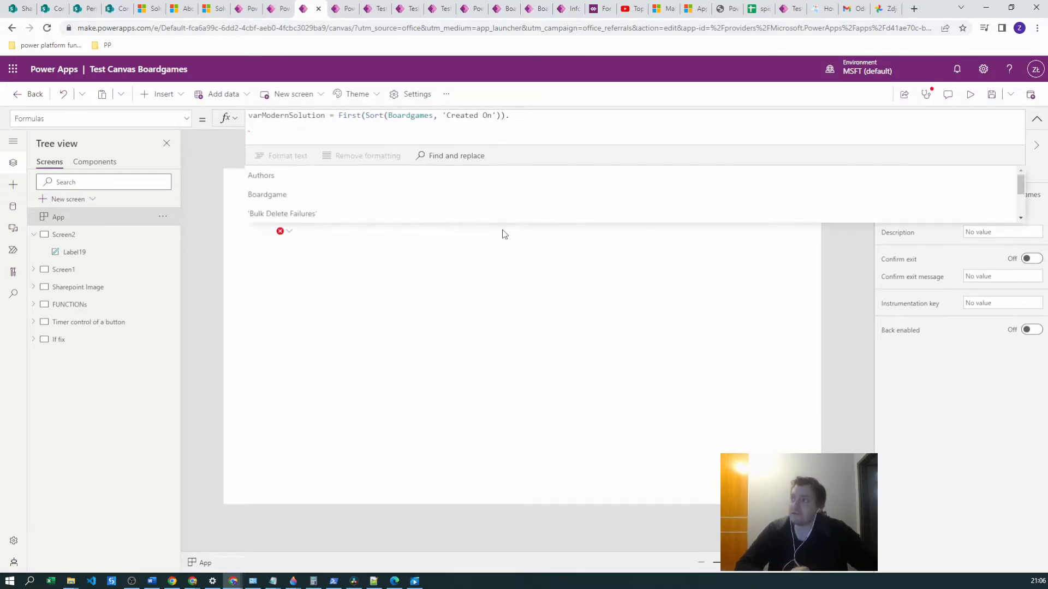
{"action": "type", "text": ".Name"}
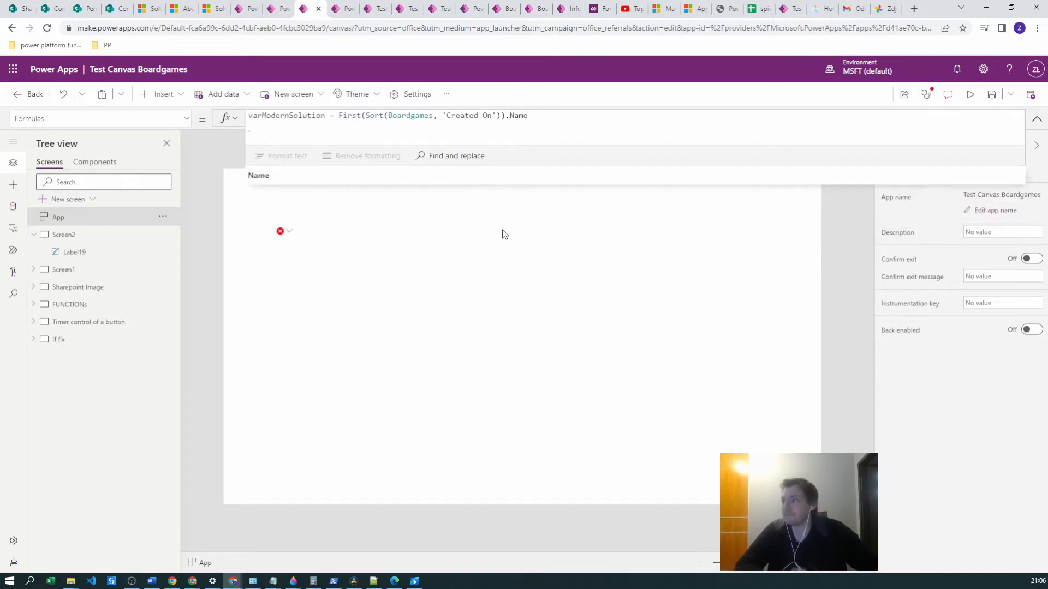
{"action": "left_click", "coordinate": [265, 176]}
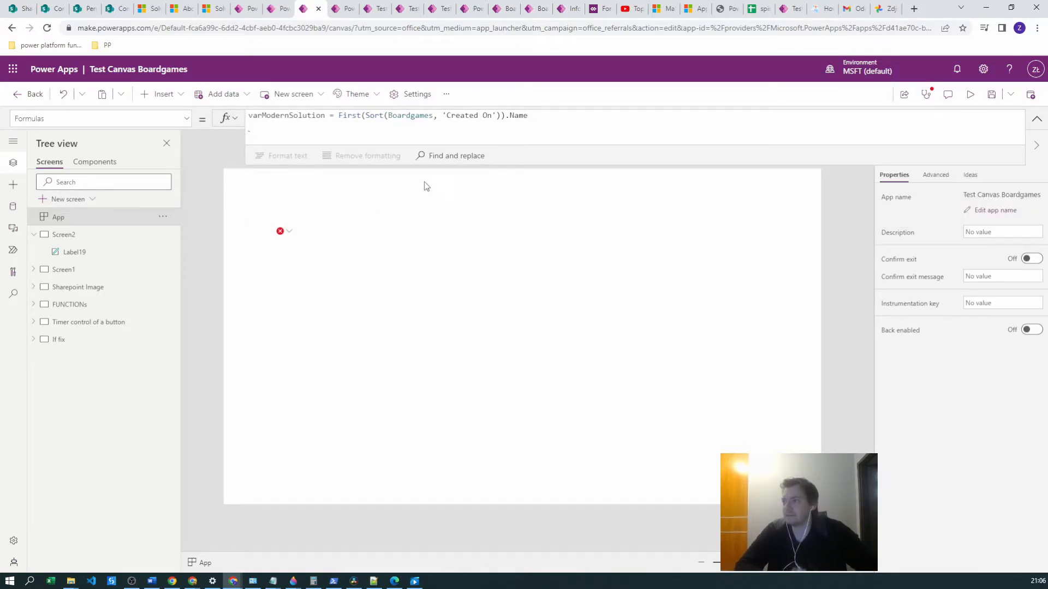
{"action": "type", "text": ";"}
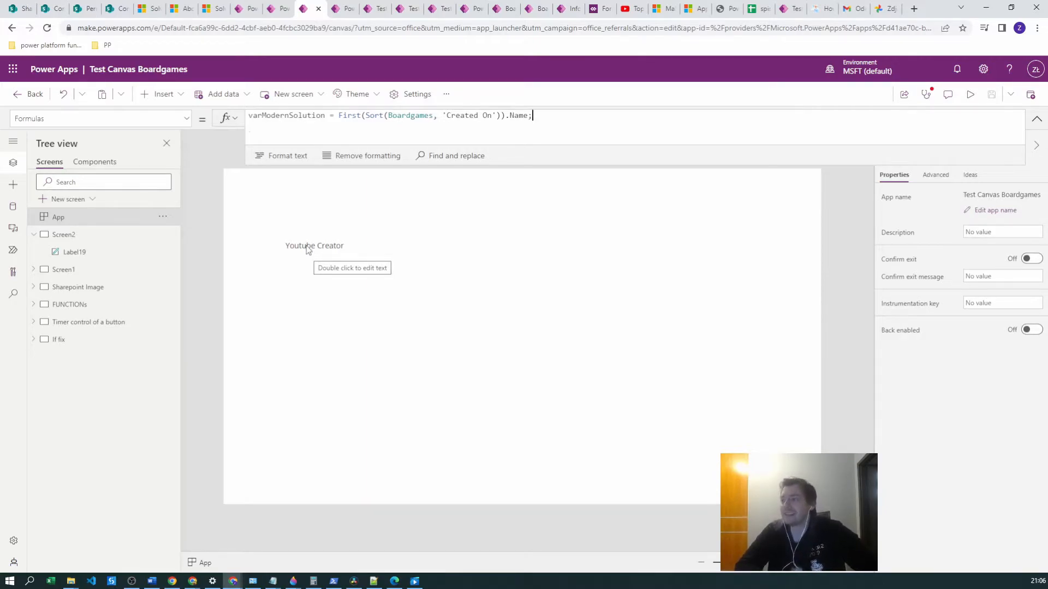
- Check the label's formula and look through the Boardgame records in the Boardgame List app and the Dataverse table
{"action": "left_click", "coordinate": [307, 247]}
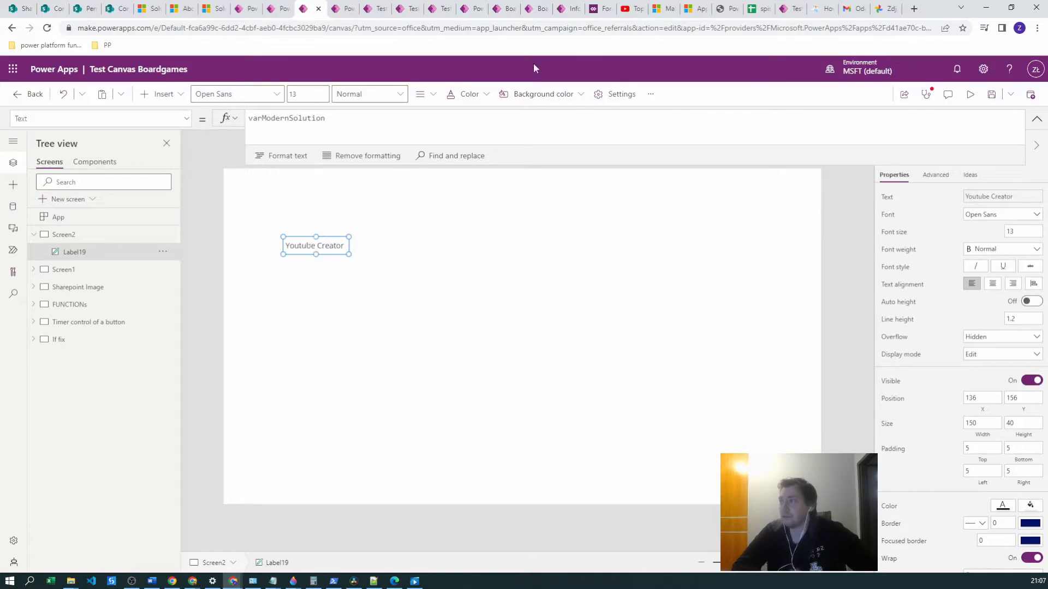
{"action": "left_click", "coordinate": [529, 7]}
{"action": "left_click", "coordinate": [497, 9]}
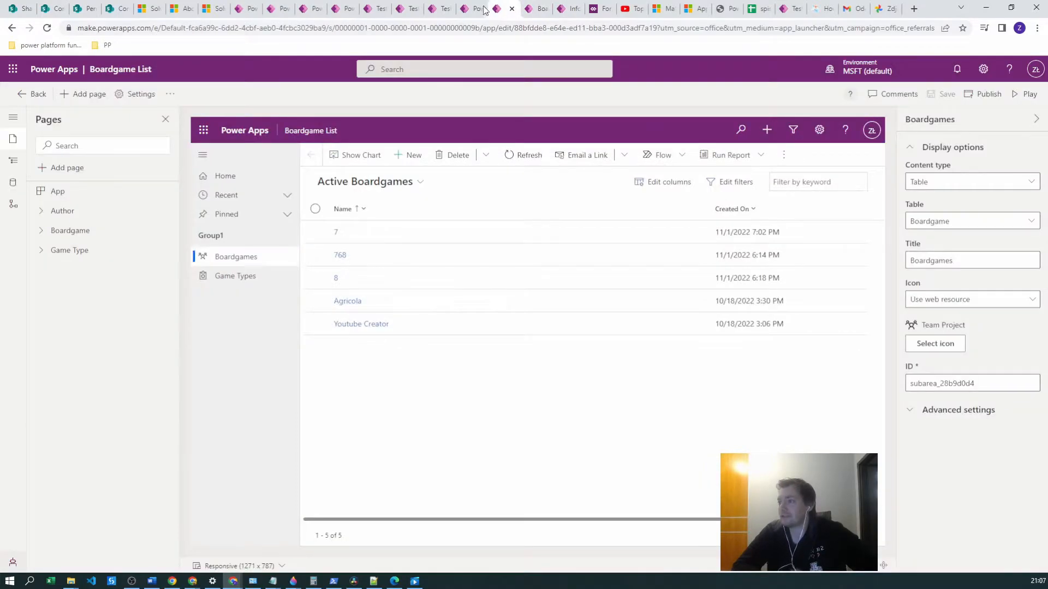
{"action": "left_click", "coordinate": [453, 8]}
{"action": "left_click", "coordinate": [463, 5]}
{"action": "left_click", "coordinate": [376, 7]}
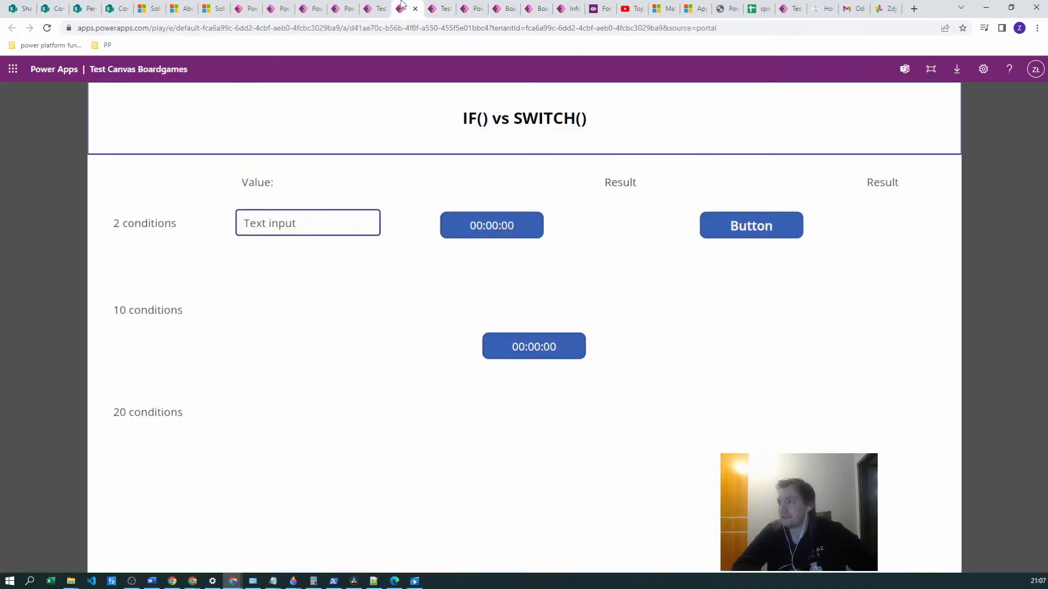
{"action": "left_click", "coordinate": [344, 7]}
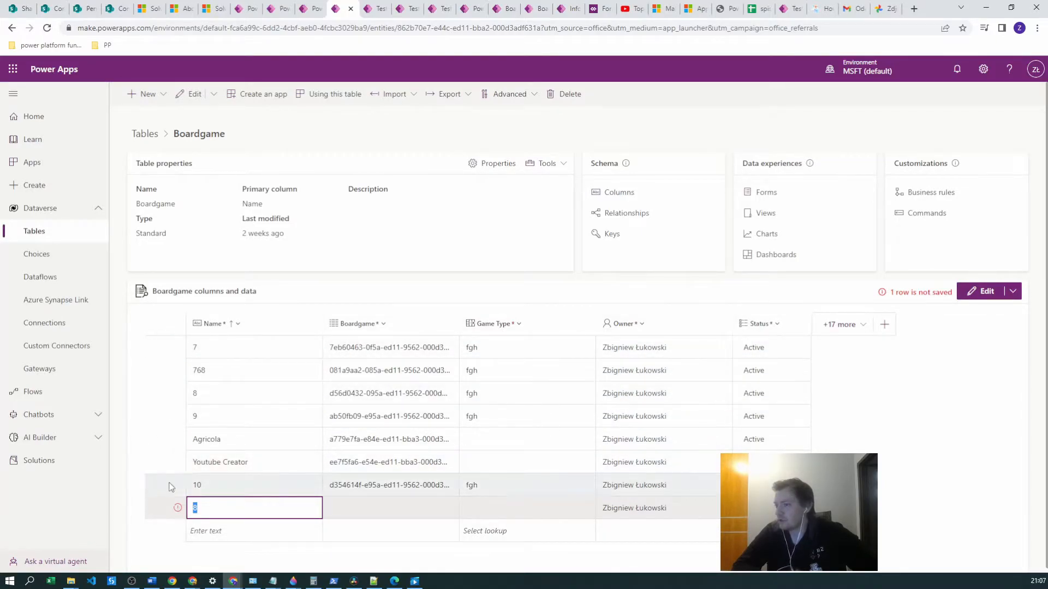
- Examine the Active Boardgames view for its Created On dates, along with the Boardgame form
{"action": "left_click", "coordinate": [464, 8]}
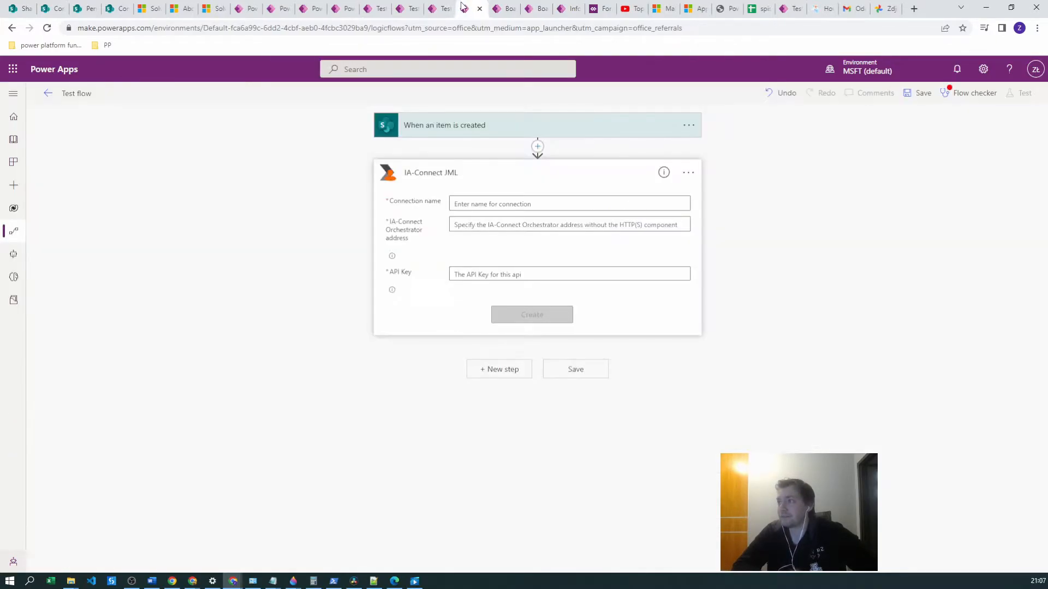
{"action": "left_click", "coordinate": [446, 8]}
{"action": "left_click", "coordinate": [498, 7]}
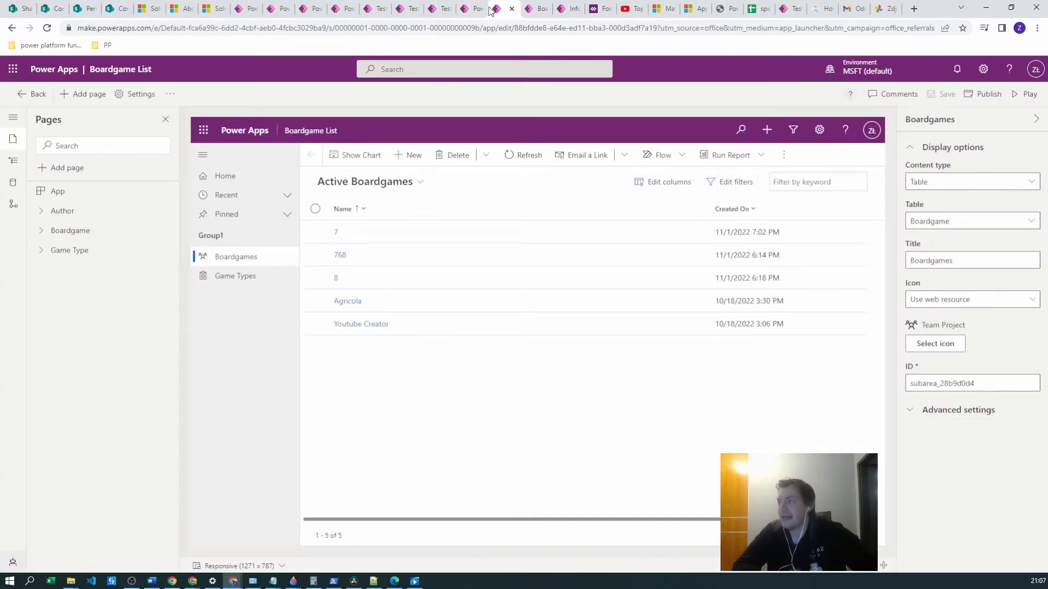
{"action": "left_click", "coordinate": [532, 8]}
{"action": "left_click", "coordinate": [562, 8]}
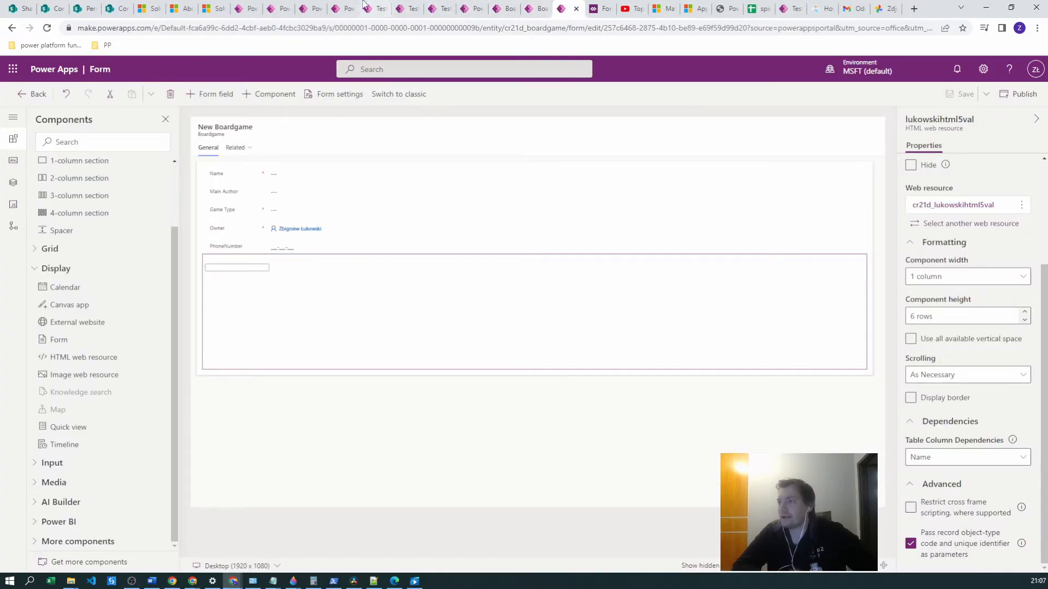
{"action": "left_click", "coordinate": [380, 8]}
- Back in the canvas app, enlarge the formula bar and add Descending as the sort order in the App object's varModernSolution formula
{"action": "left_click", "coordinate": [304, 7]}
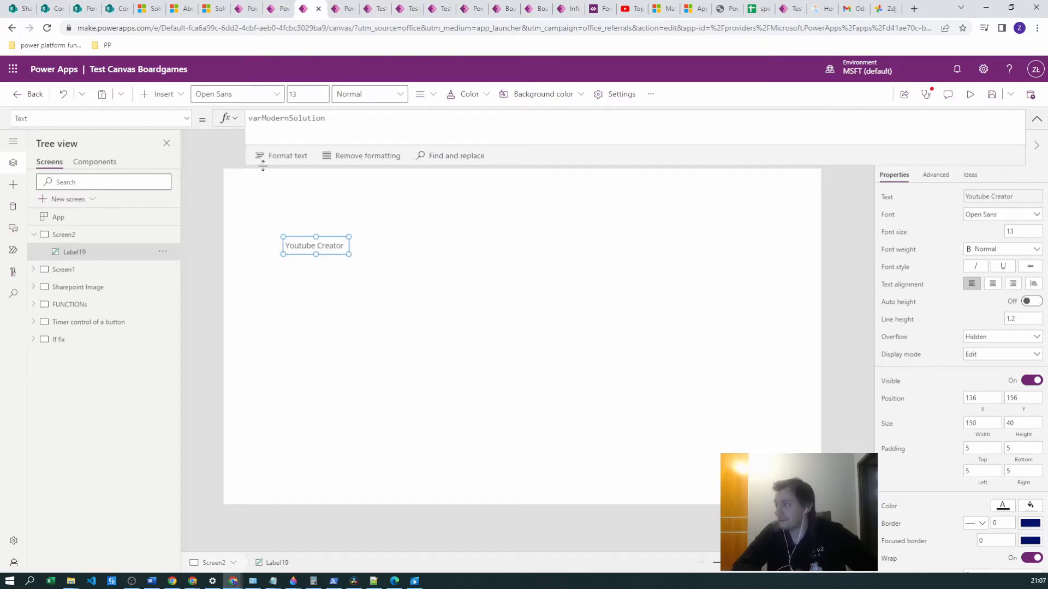
{"action": "left_click_drag", "start_coordinate": [262, 166], "coordinate": [263, 188]}
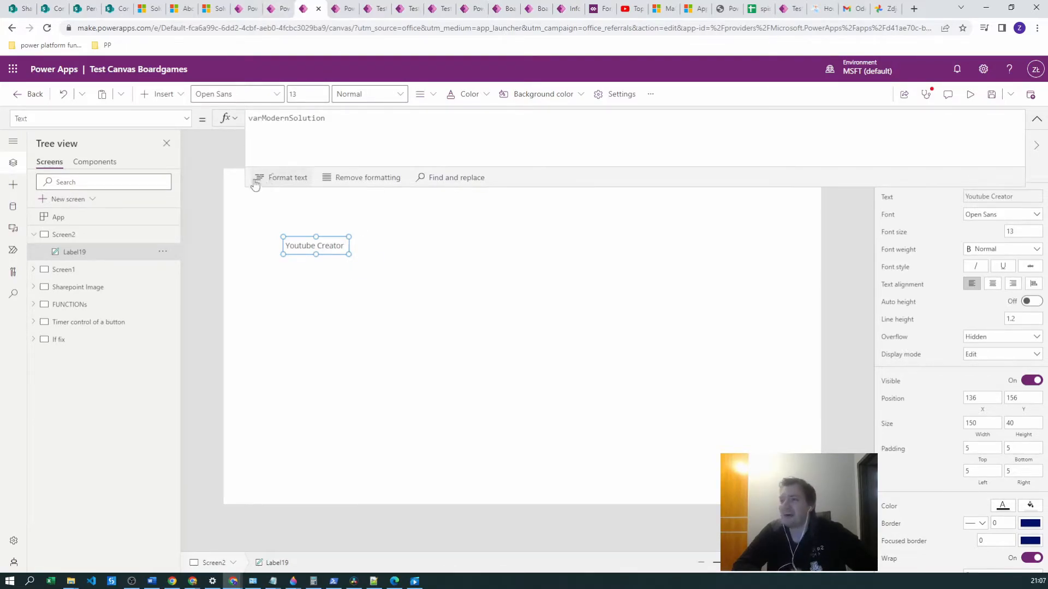
{"action": "left_click", "coordinate": [91, 218]}
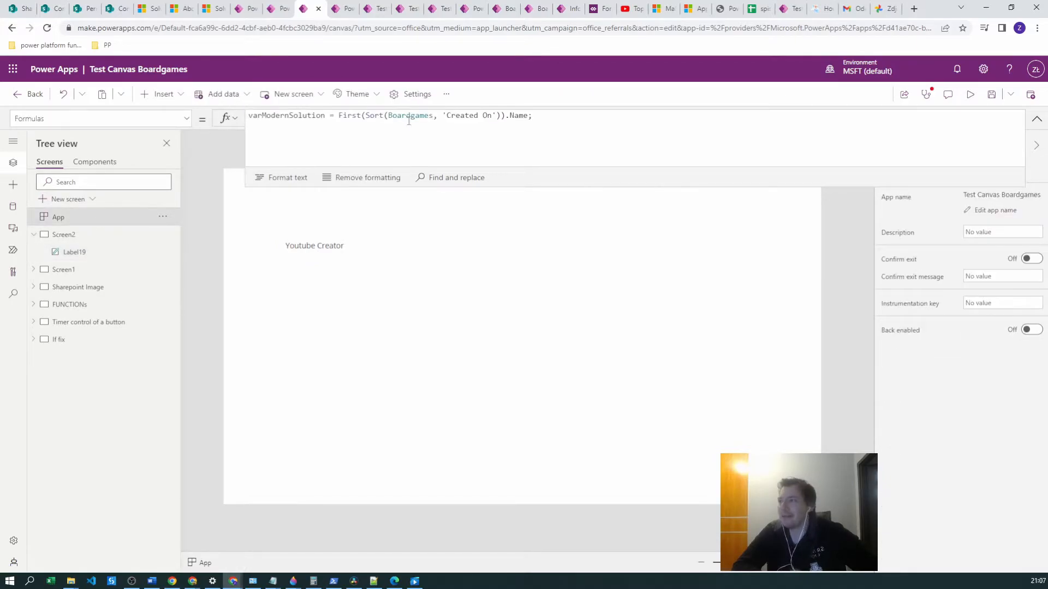
{"action": "left_click", "coordinate": [501, 115]}
{"action": "left_click", "coordinate": [497, 116]}
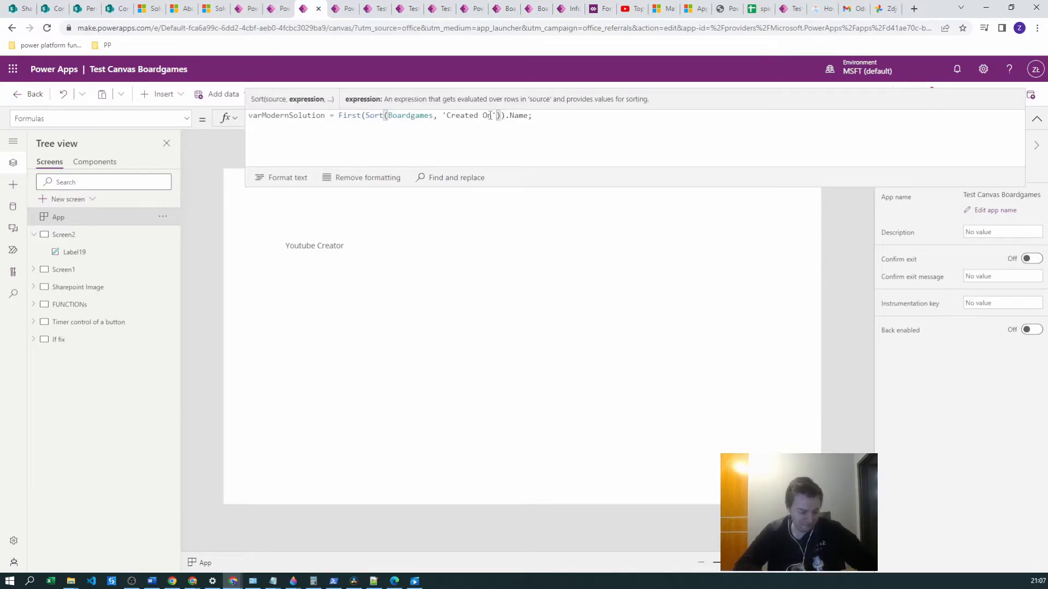
{"action": "type", "text": ","}
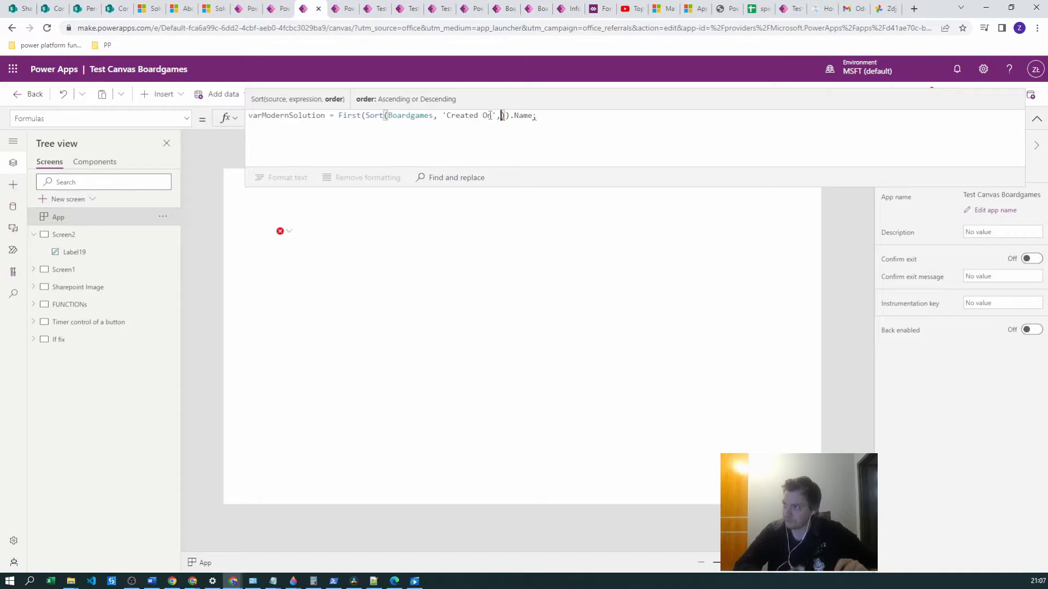
{"action": "type", "text": "A"}
{"action": "key", "text": "BackSpace"}
{"action": "type", "text": "Des"}
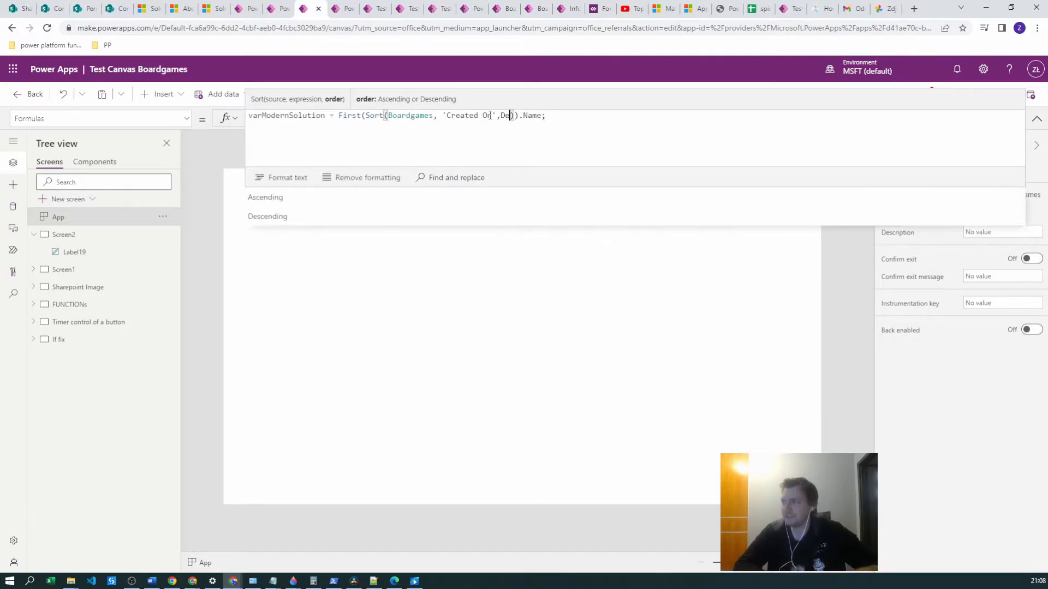
{"action": "left_click", "coordinate": [336, 198]}
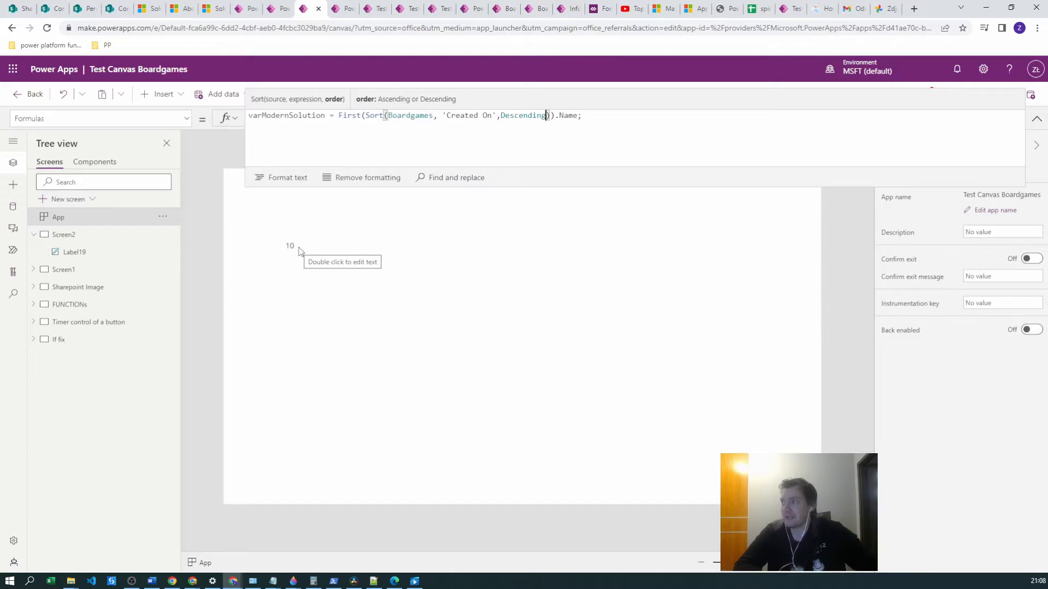
- Switch to the Dataverse Boardgame table, set the unsaved row's Game Type to fgh, and save the row
{"action": "left_click", "coordinate": [526, 7]}
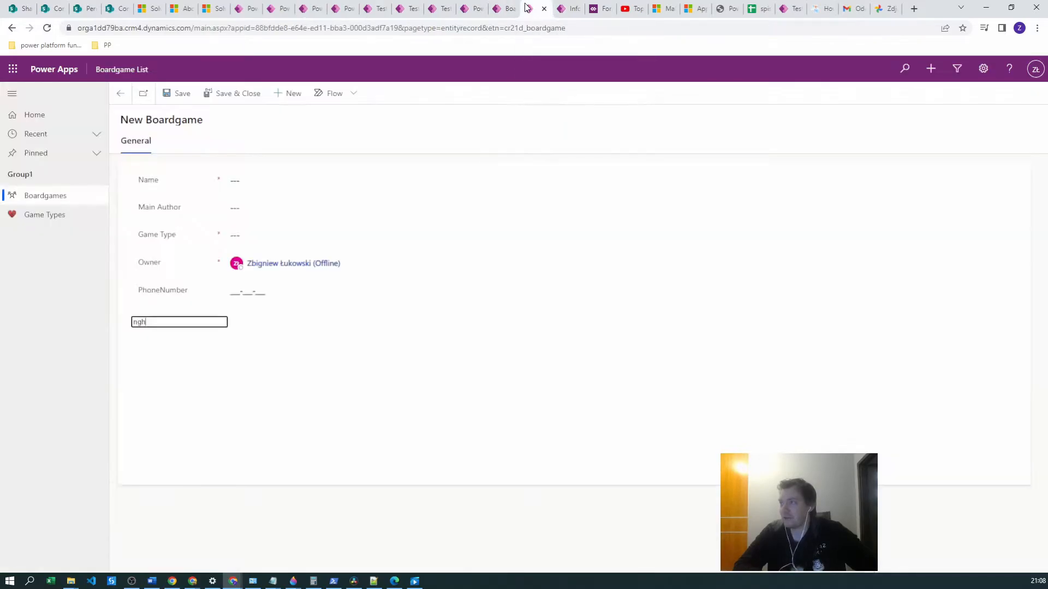
{"action": "left_click", "coordinate": [511, 6]}
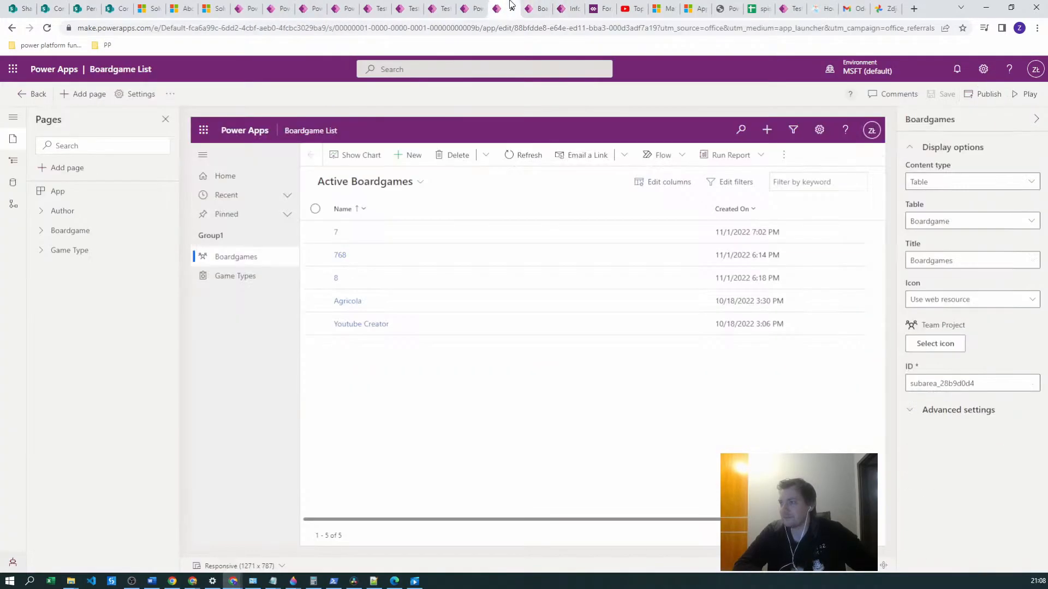
{"action": "left_click", "coordinate": [472, 7]}
{"action": "left_click", "coordinate": [534, 7]}
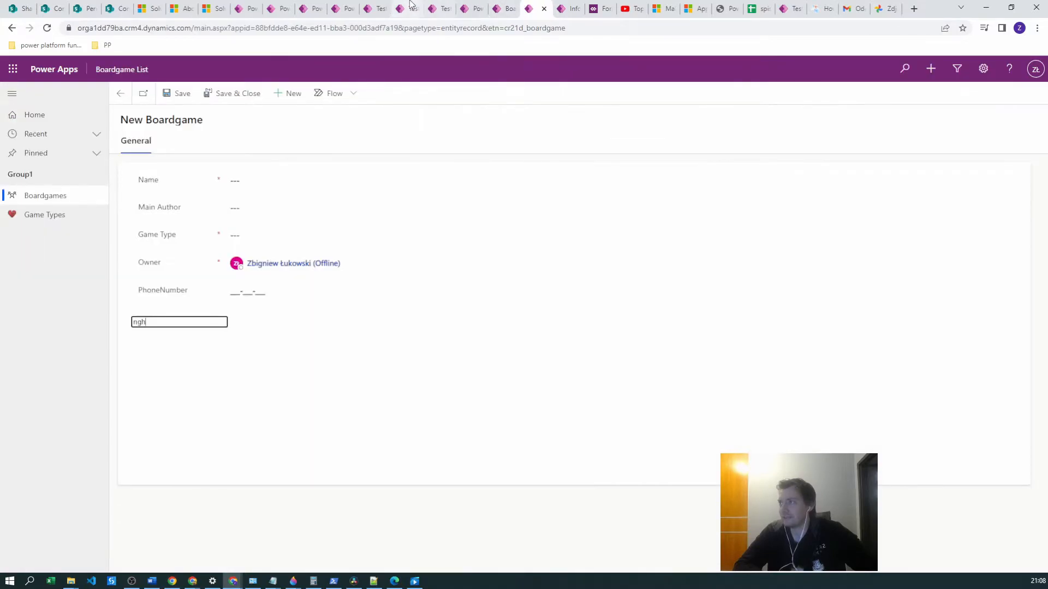
{"action": "left_click", "coordinate": [405, 8]}
{"action": "left_click", "coordinate": [341, 8]}
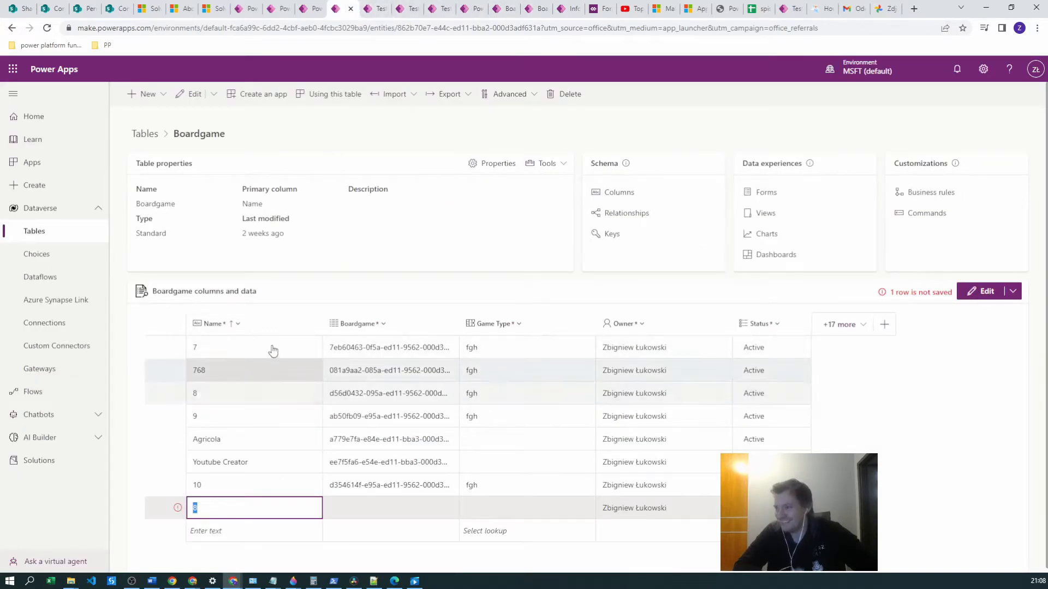
{"action": "left_click", "coordinate": [487, 513]}
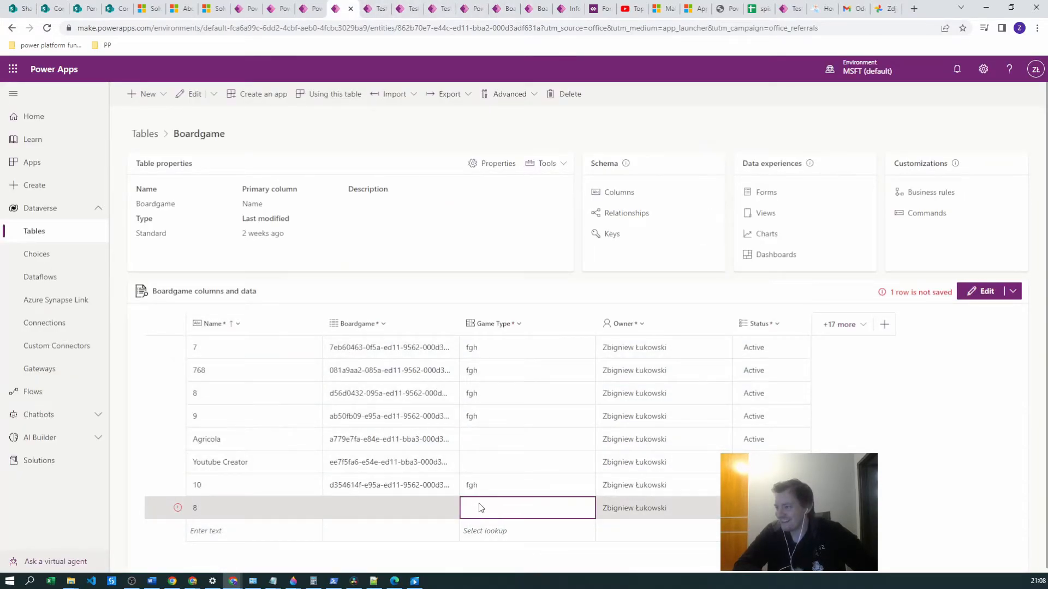
{"action": "left_click", "coordinate": [480, 532]}
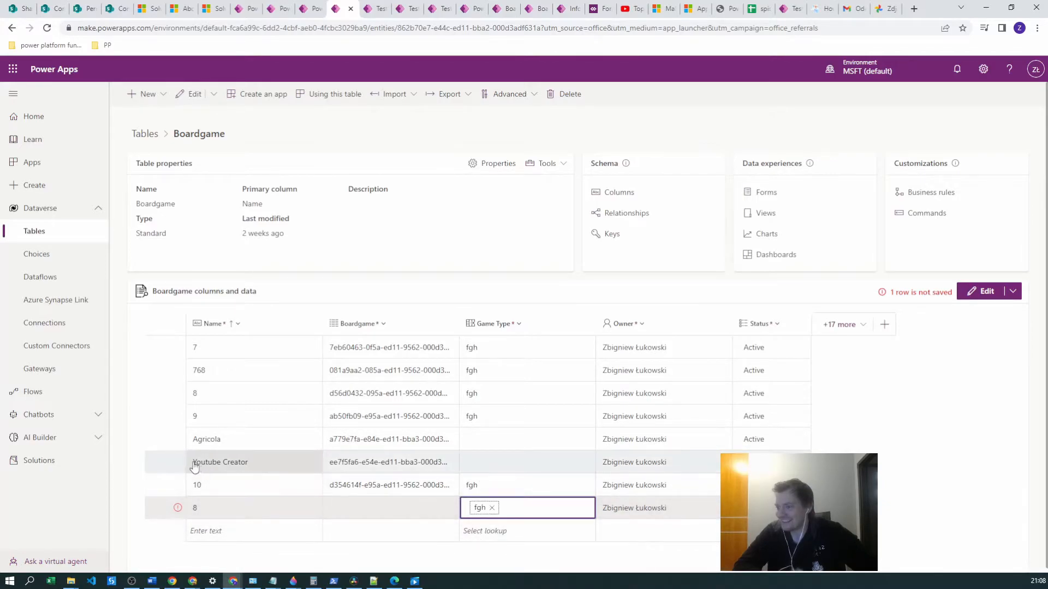
{"action": "left_click", "coordinate": [155, 534]}
{"action": "left_click", "coordinate": [192, 536]}
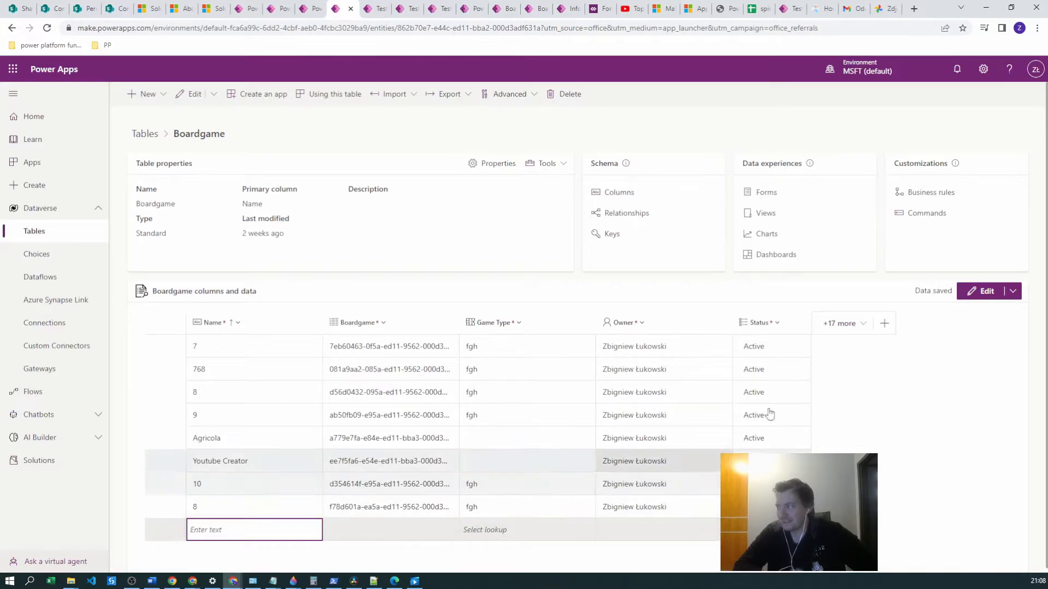
- Back in the Test Canvas Boardgames app, refresh the Boardgames data source and check the label's text on Screen2
{"action": "left_click", "coordinate": [377, 8]}
{"action": "left_click", "coordinate": [412, 4]}
{"action": "left_click", "coordinate": [446, 4]}
{"action": "left_click", "coordinate": [475, 4]}
{"action": "left_click", "coordinate": [317, 4]}
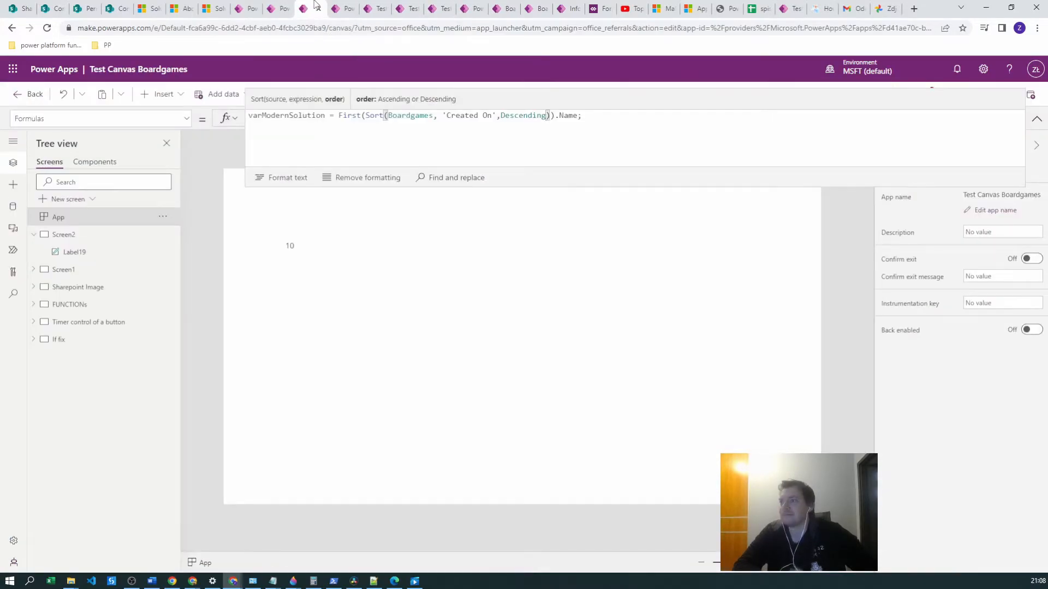
{"action": "left_click", "coordinate": [230, 334]}
{"action": "left_click", "coordinate": [22, 206]}
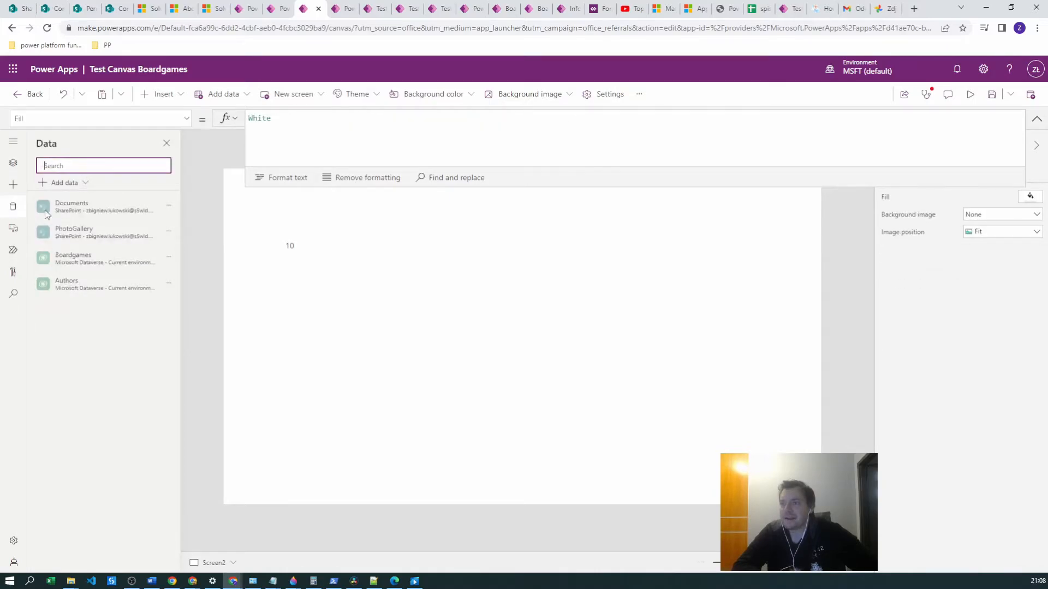
{"action": "left_click", "coordinate": [168, 256]}
{"action": "left_click", "coordinate": [188, 302]}
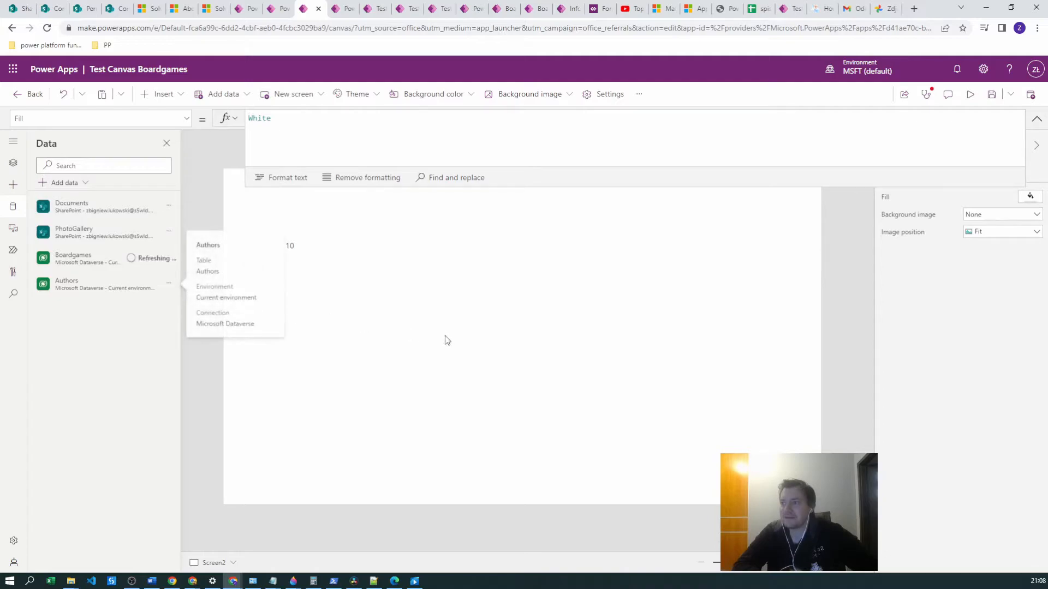
{"action": "left_click", "coordinate": [298, 249]}
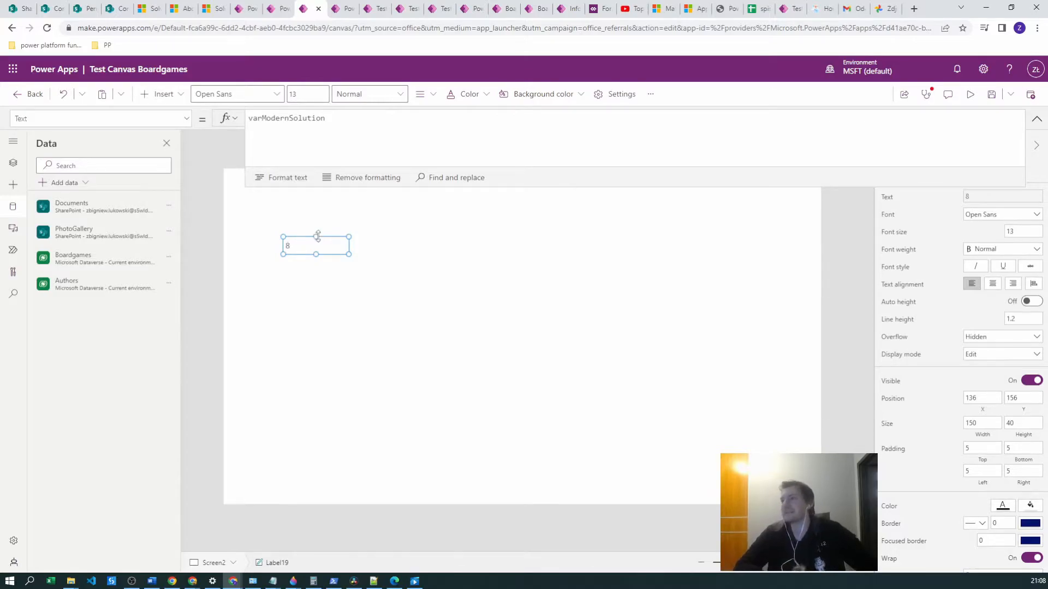
{"action": "left_click", "coordinate": [262, 211]}
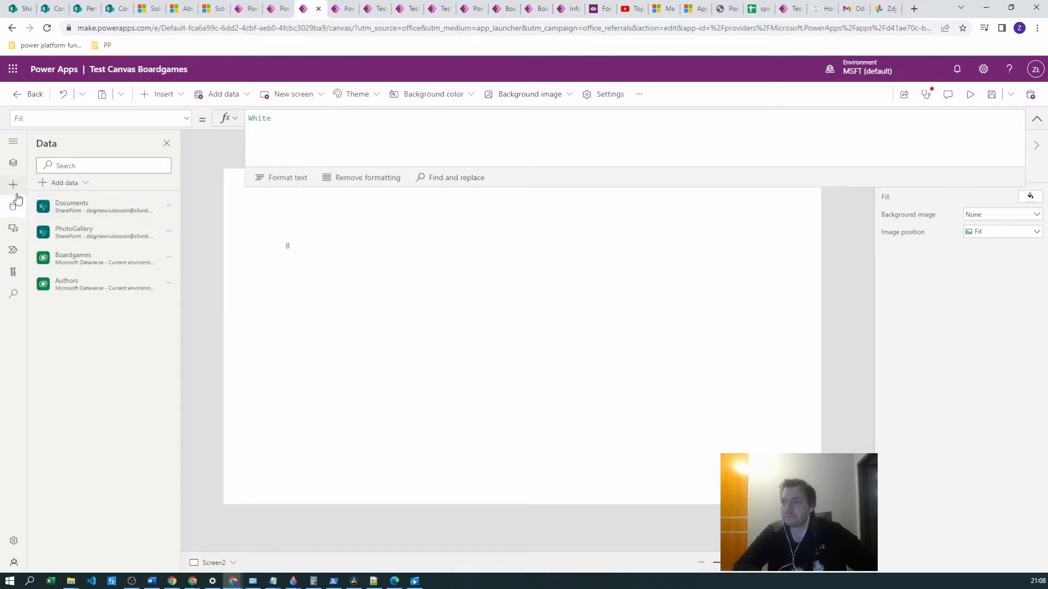
- Review the App object's varModernSolution formula and resize the formula bar to show it in full
{"action": "left_click", "coordinate": [1036, 119]}
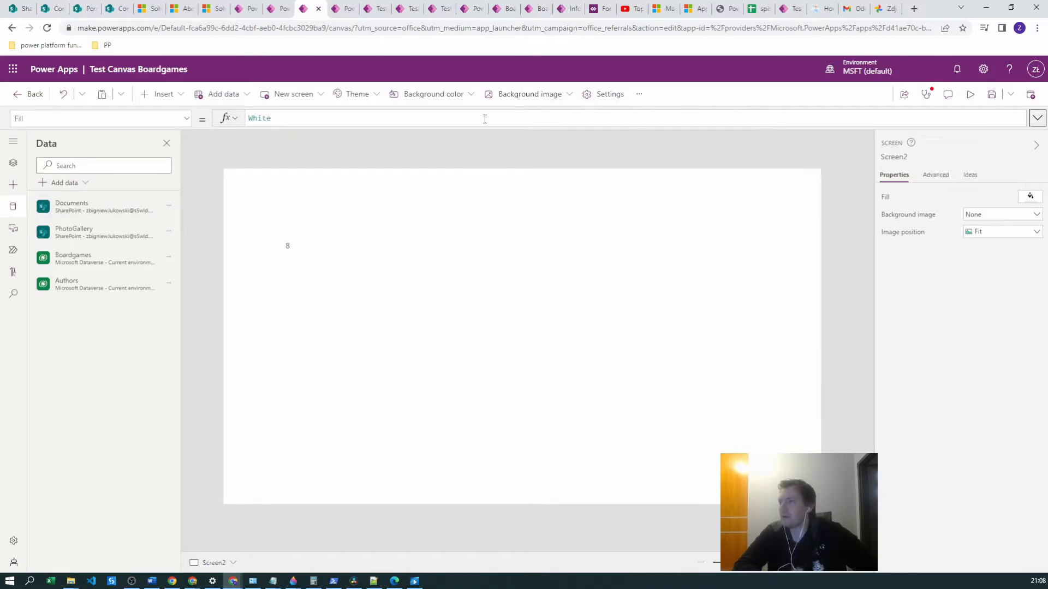
{"action": "left_click", "coordinate": [21, 165]}
{"action": "left_click", "coordinate": [60, 201]}
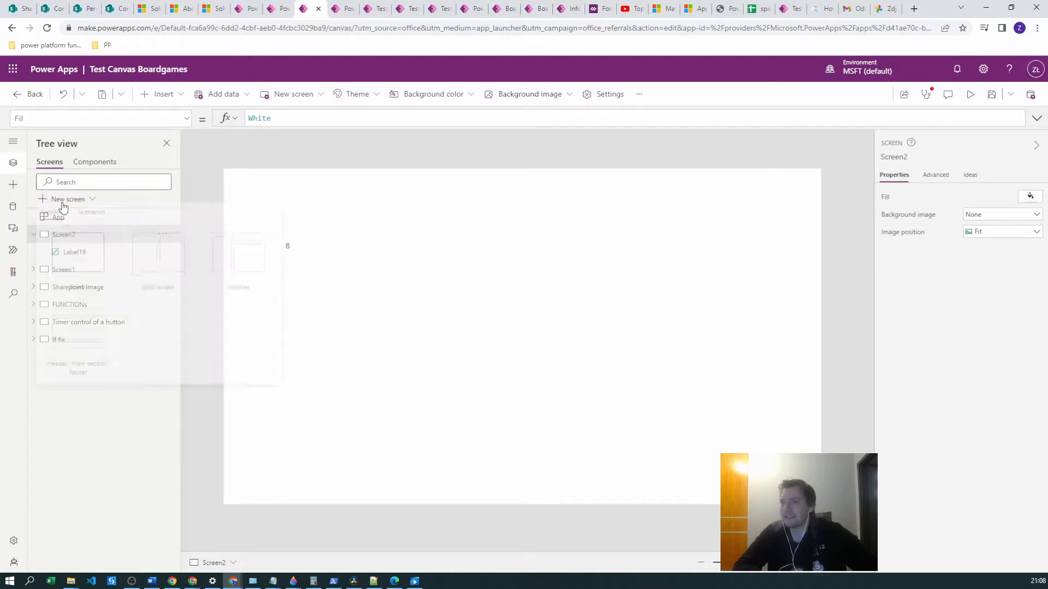
{"action": "left_click", "coordinate": [60, 201]}
{"action": "left_click", "coordinate": [64, 218]}
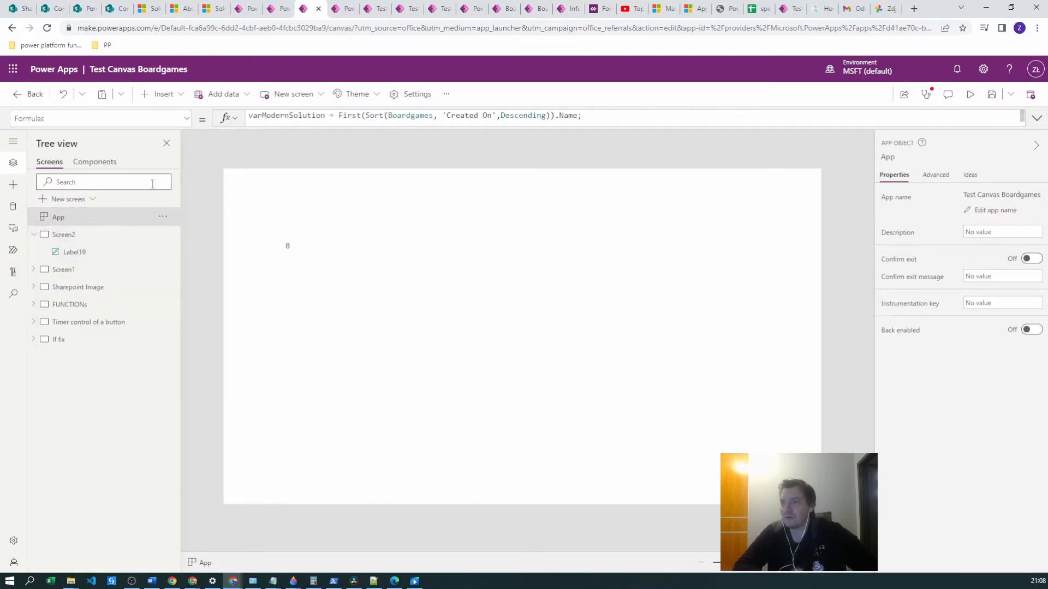
{"action": "left_click_drag", "start_coordinate": [542, 127], "coordinate": [549, 145]}
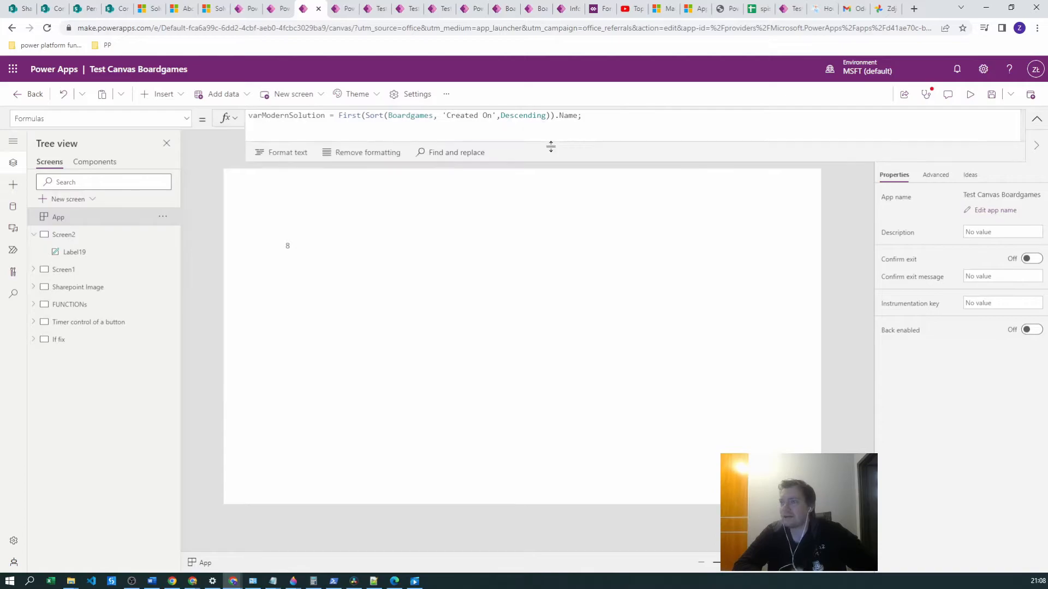
- Insert a button on Screen2 beside the label, placed at about X 316, Y 120 and sized about 160 by 53
{"action": "left_click", "coordinate": [179, 95]}
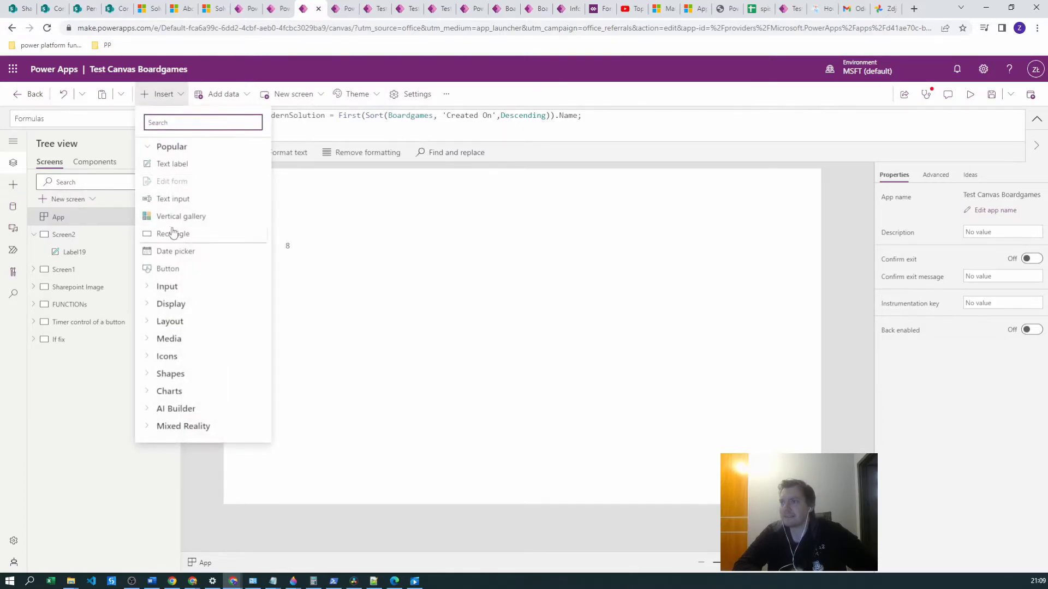
{"action": "left_click", "coordinate": [200, 270]}
{"action": "left_click_drag", "start_coordinate": [277, 203], "coordinate": [412, 236]}
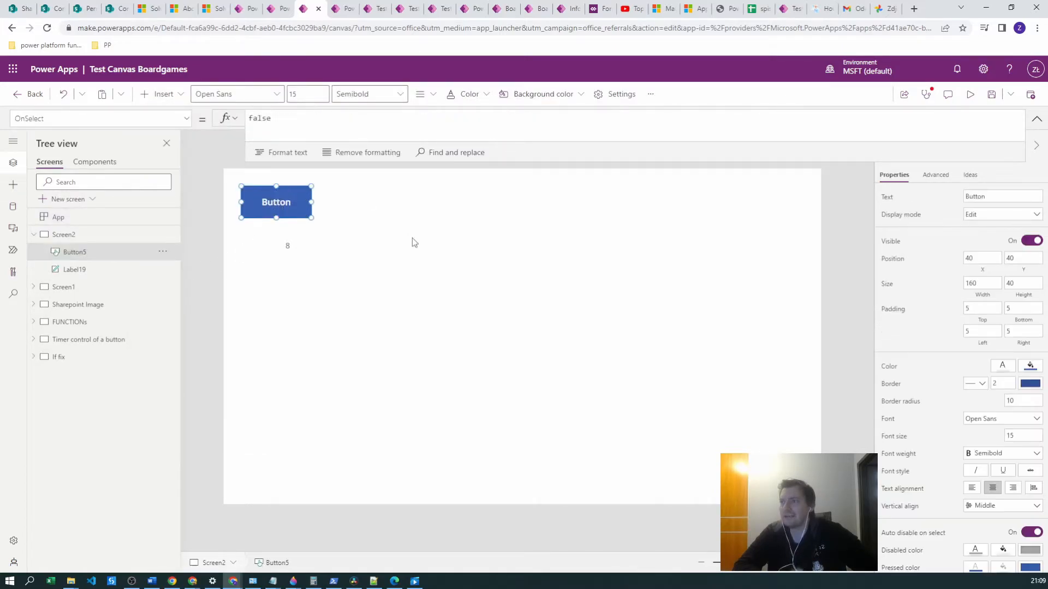
{"action": "left_click_drag", "start_coordinate": [295, 198], "coordinate": [403, 219]}
{"action": "left_click_drag", "start_coordinate": [384, 264], "coordinate": [380, 212]}
- Replace the button's OnSelect formula with the start of a Patch on Boardgames, using Defaults() as the record
{"action": "left_click_drag", "start_coordinate": [279, 123], "coordinate": [228, 125]}
{"action": "key", "text": "BackSpace"}
{"action": "type", "text": "Patch(B"}
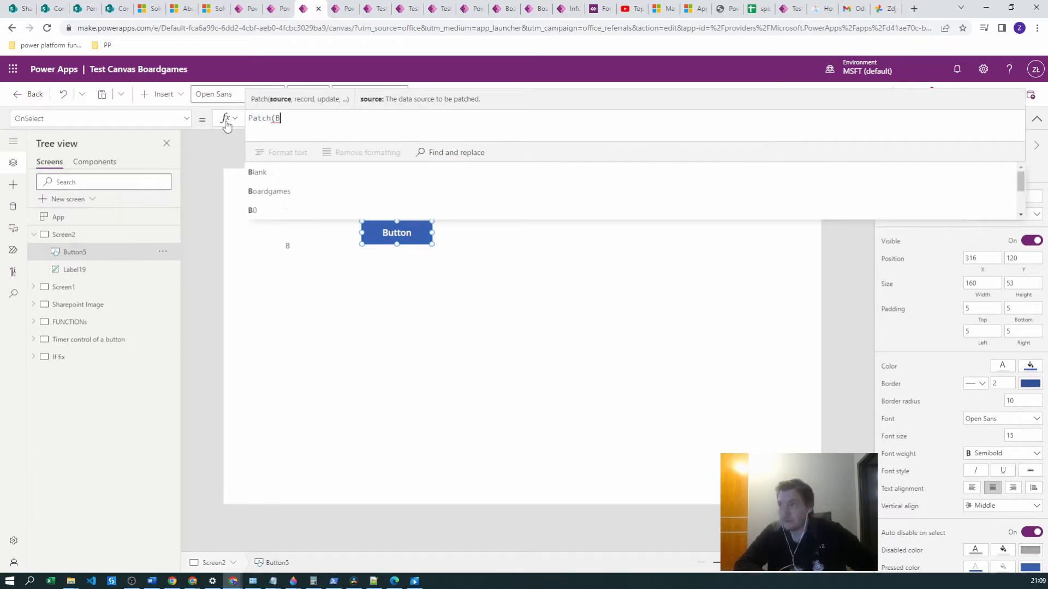
{"action": "left_click", "coordinate": [290, 193]}
{"action": "type", "text": ", "}
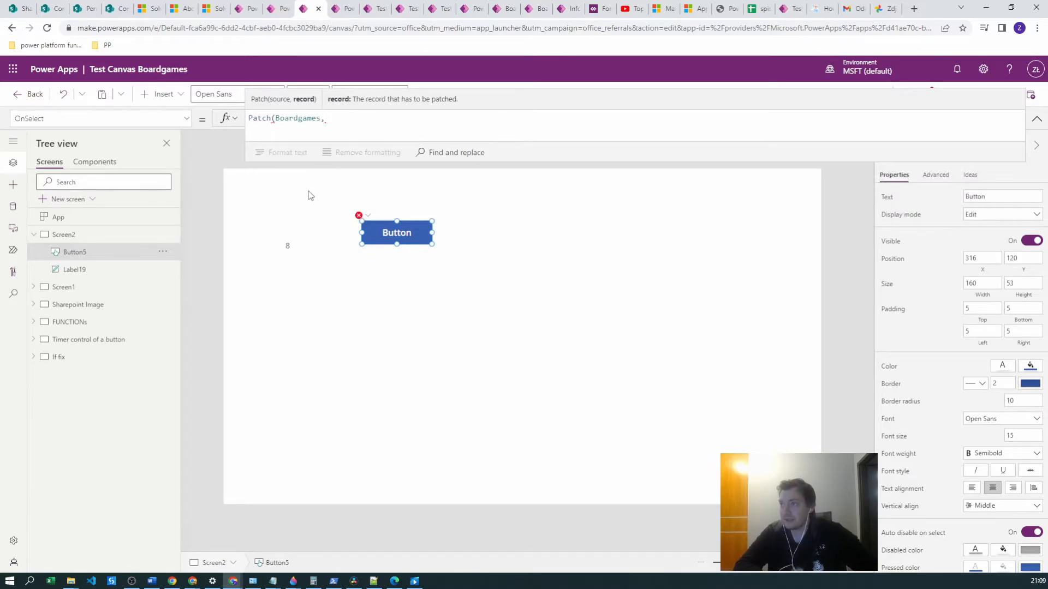
{"action": "type", "text": "Default"}
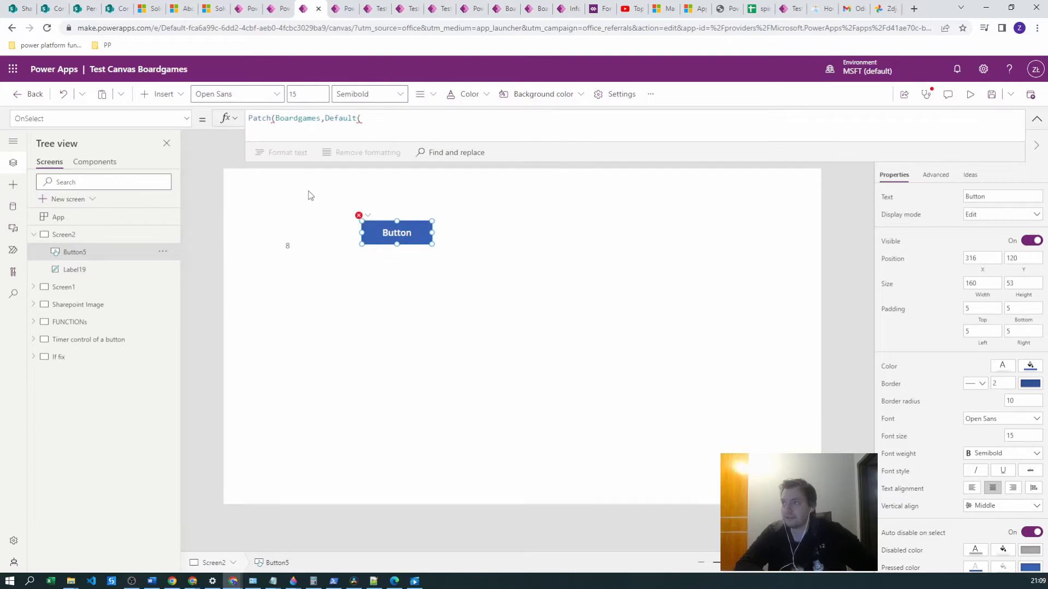
{"action": "key", "text": "BackSpace"}
{"action": "type", "text": "s(),"}
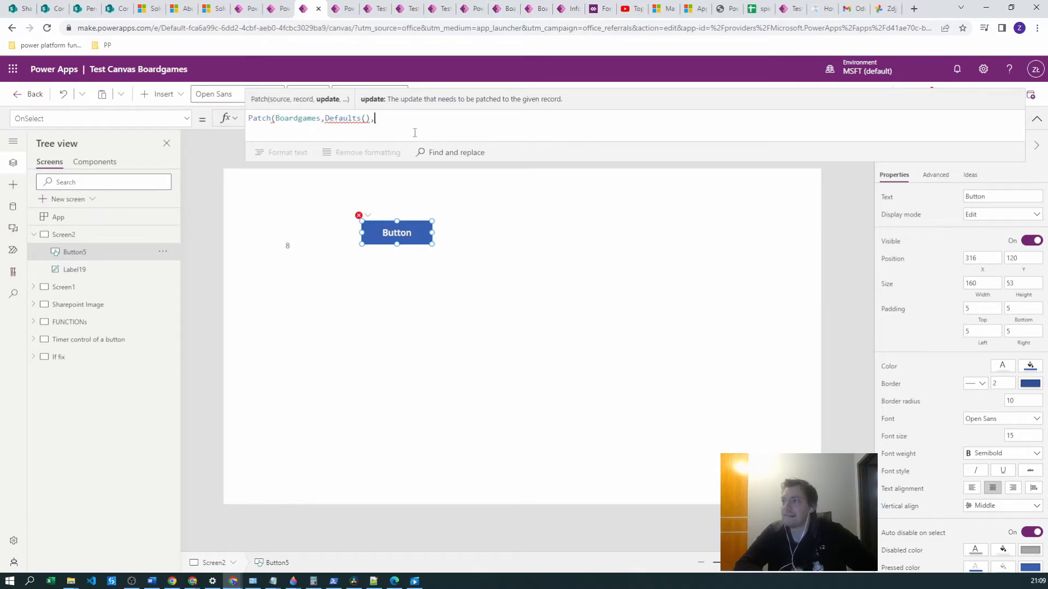
- Begin the Patch update record with Name: "fghdkfg", correcting the equals sign after Name to a colon
{"action": "type", "text": "{"}
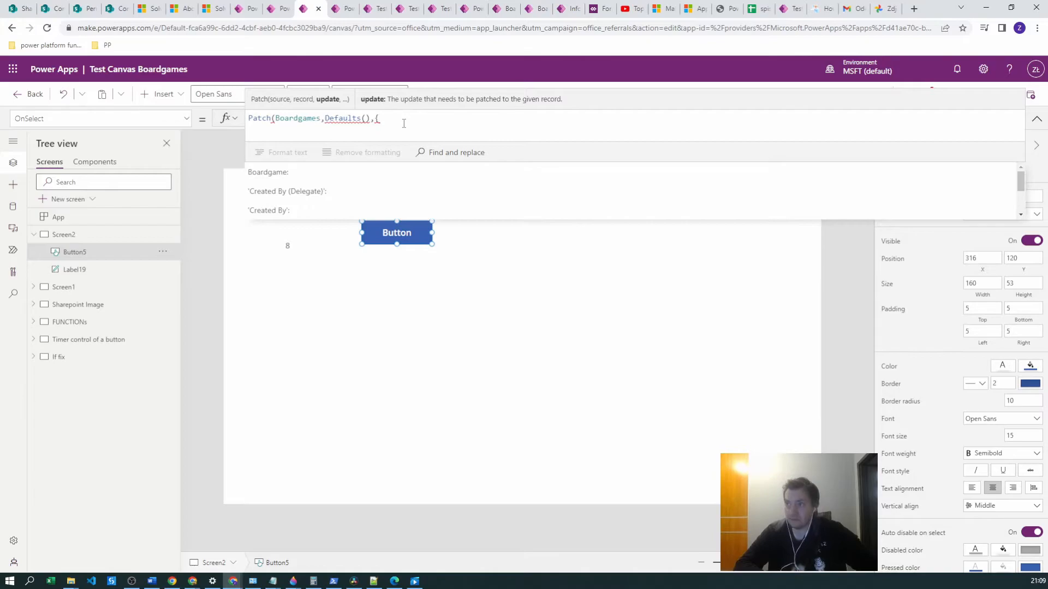
{"action": "type", "text": "Name = "}
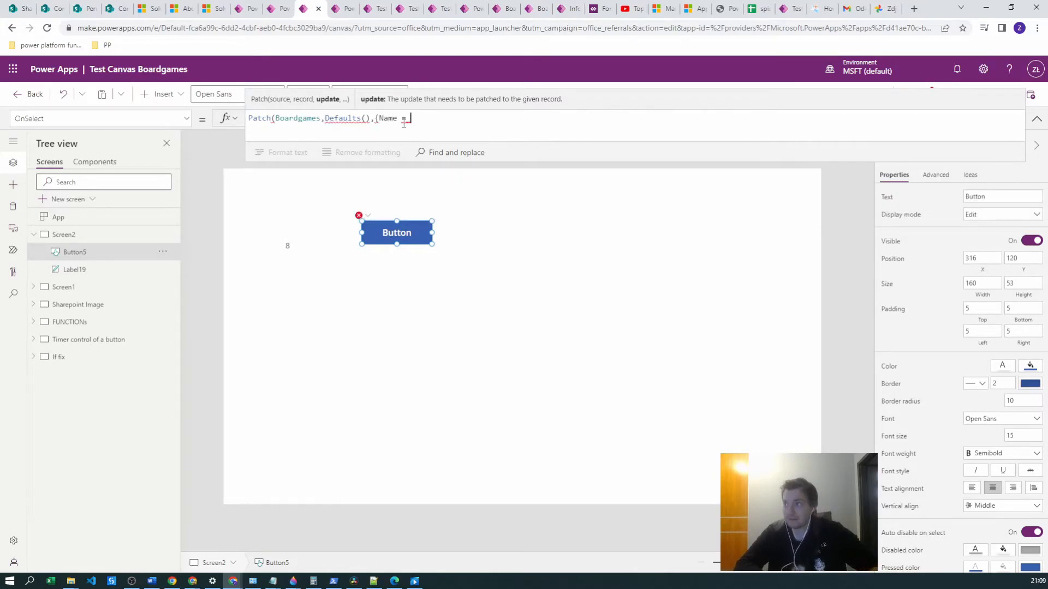
{"action": "type", "text": "\"fghdkfg\","}
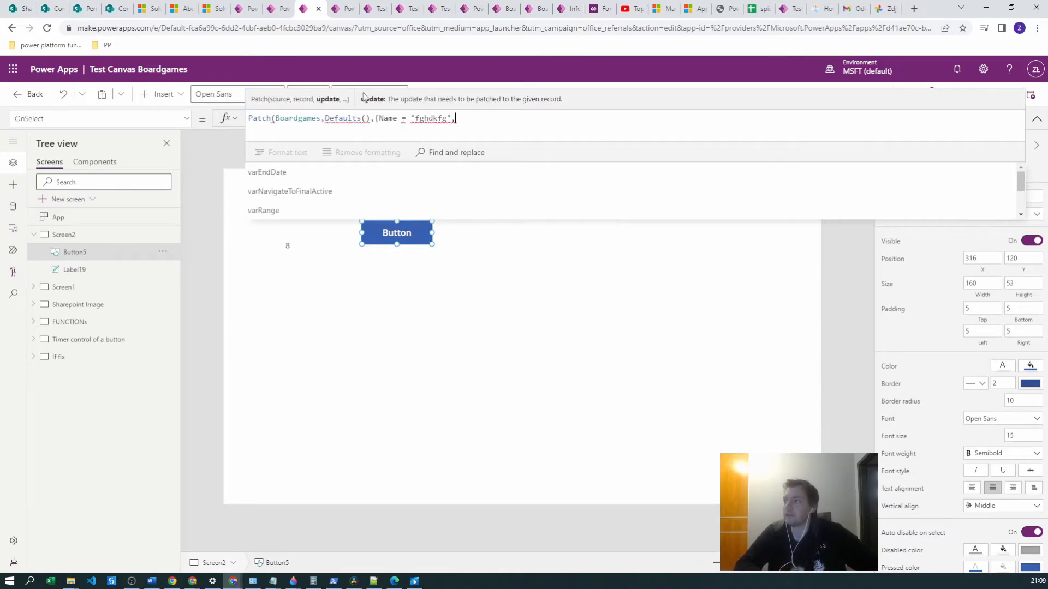
{"action": "left_click", "coordinate": [404, 119]}
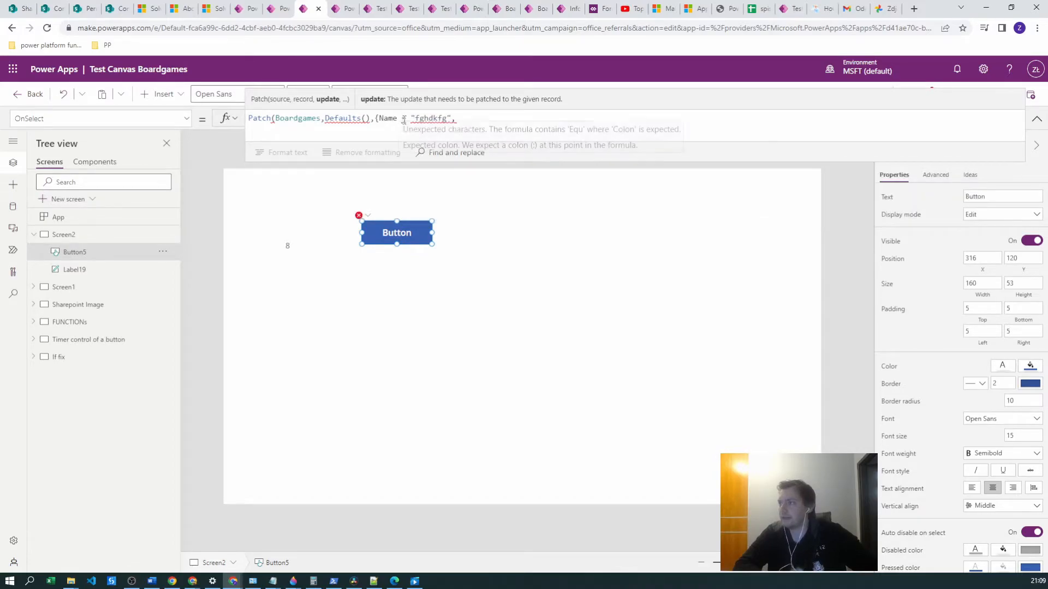
{"action": "mouse_move", "coordinate": [404, 119]}
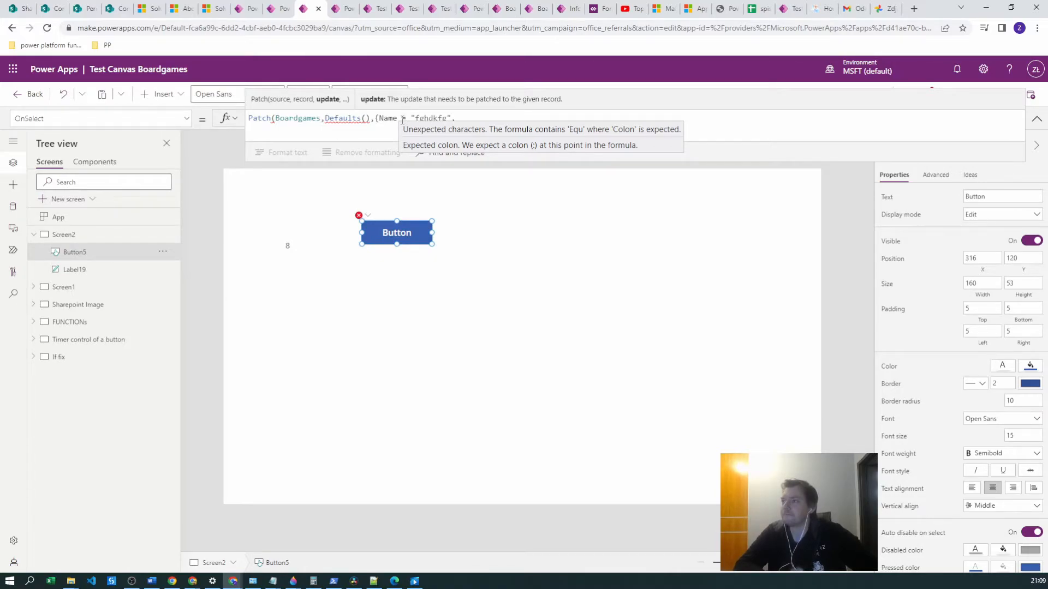
{"action": "left_click", "coordinate": [402, 120]}
{"action": "key", "text": "BackSpace"}
{"action": "key", "text": "BackSpace"}
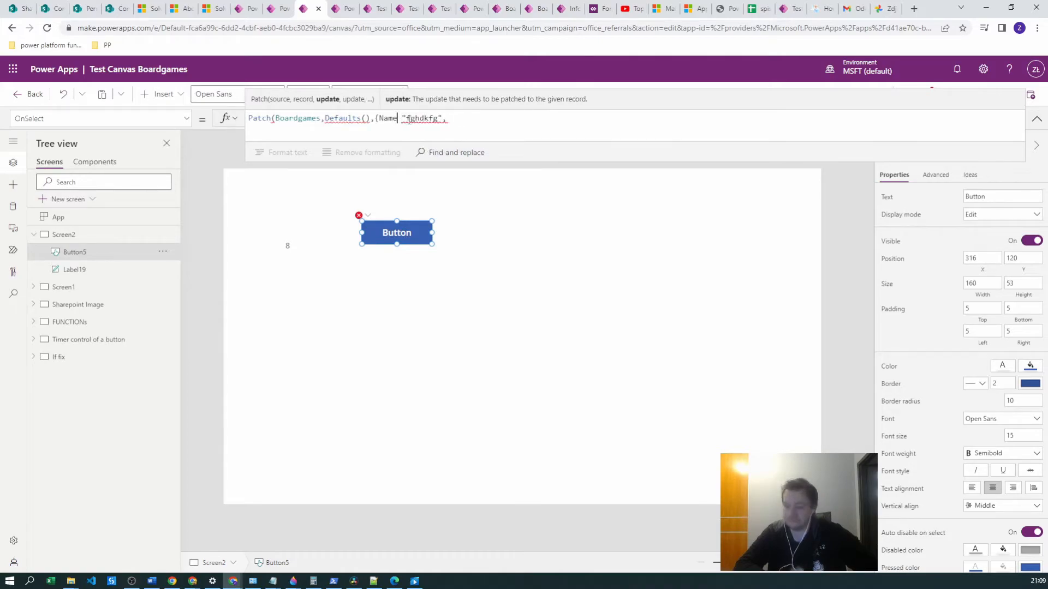
{"action": "type", "text": ":"}
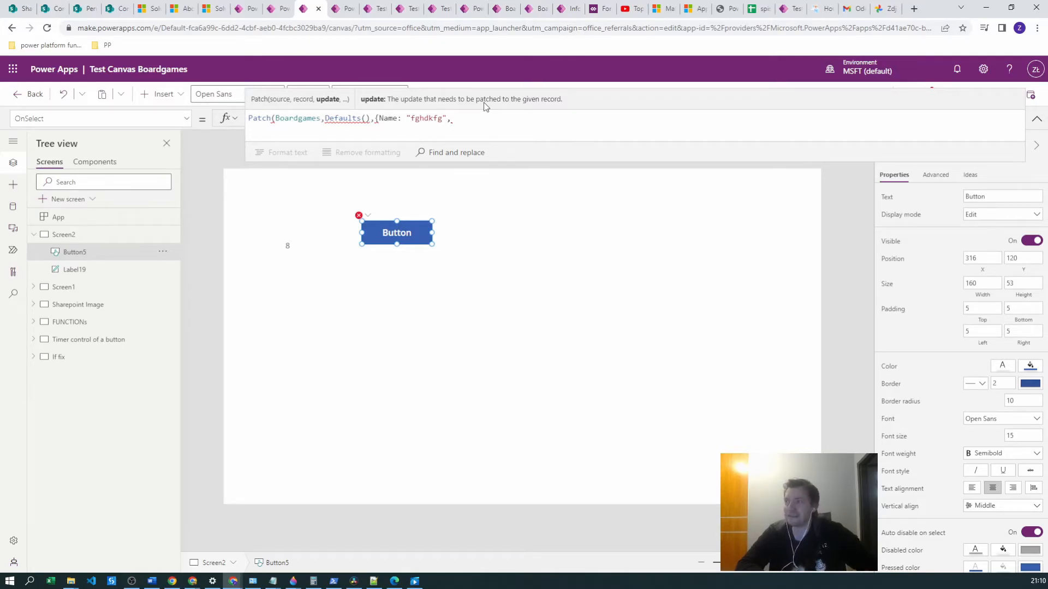
- Add the 'Game Type' field to the Patch record and start its value with the Choices function
{"action": "type", "text": "Type"}
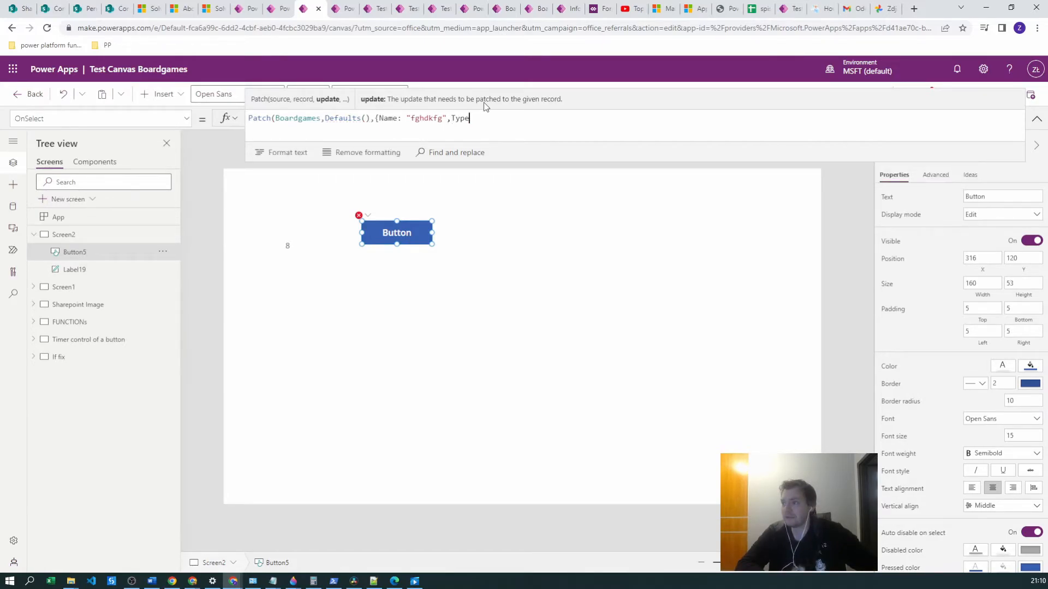
{"action": "left_click", "coordinate": [252, 183]}
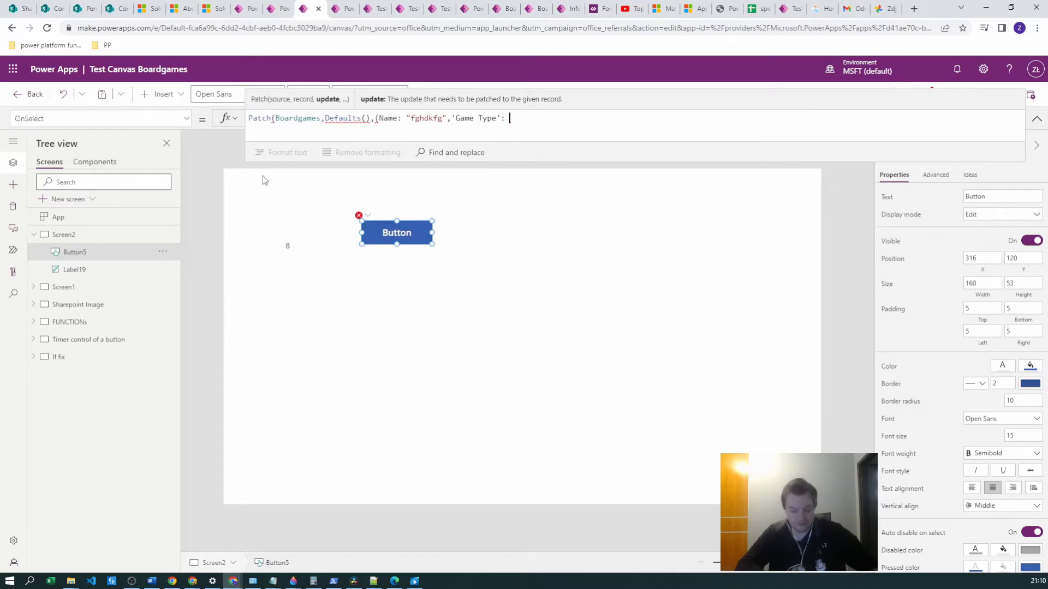
{"action": "type", "text": "Choice"}
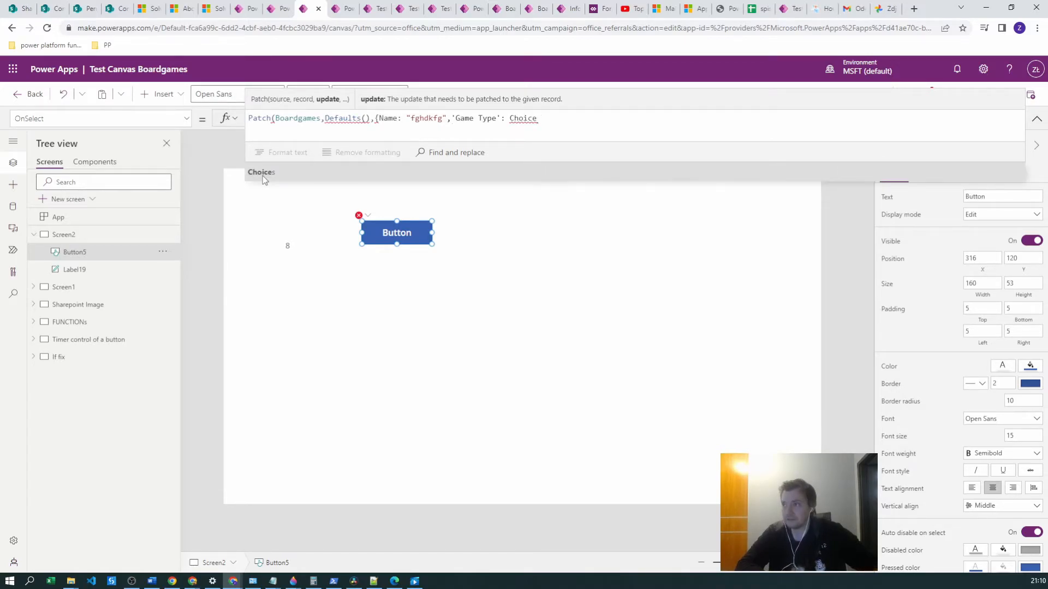
{"action": "left_click", "coordinate": [263, 174]}
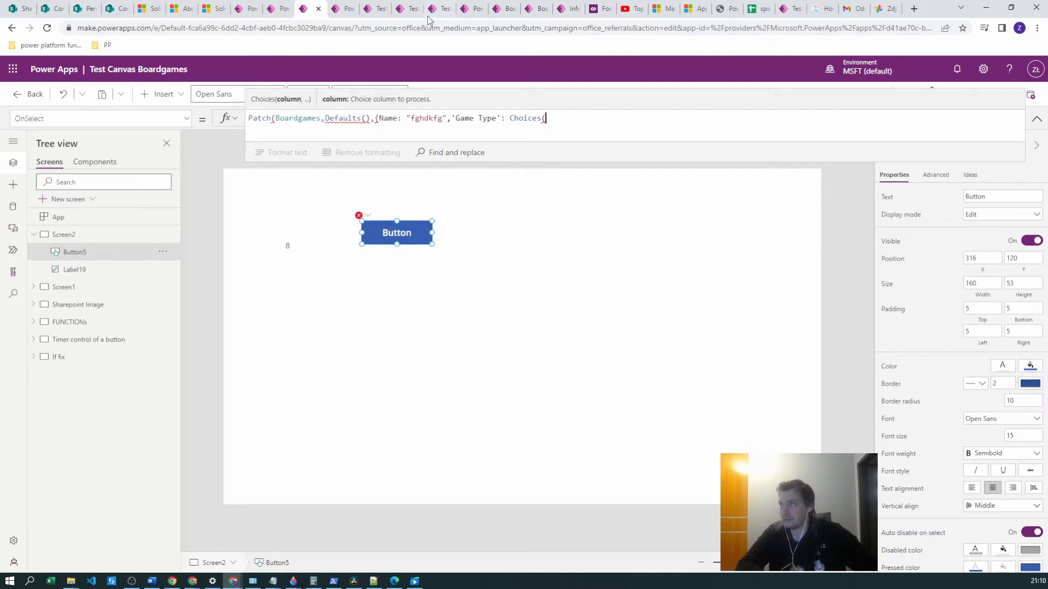
- Switch to the Boardgame table in Dataverse and open its list of columns
{"action": "left_click", "coordinate": [273, 8]}
{"action": "left_click", "coordinate": [332, 7]}
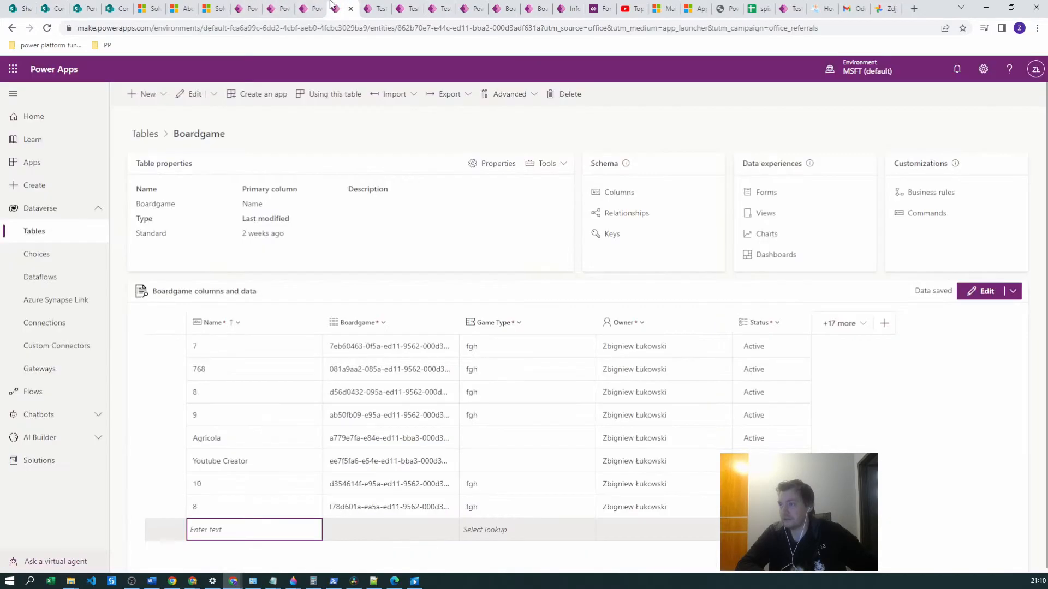
{"action": "left_click", "coordinate": [503, 324]}
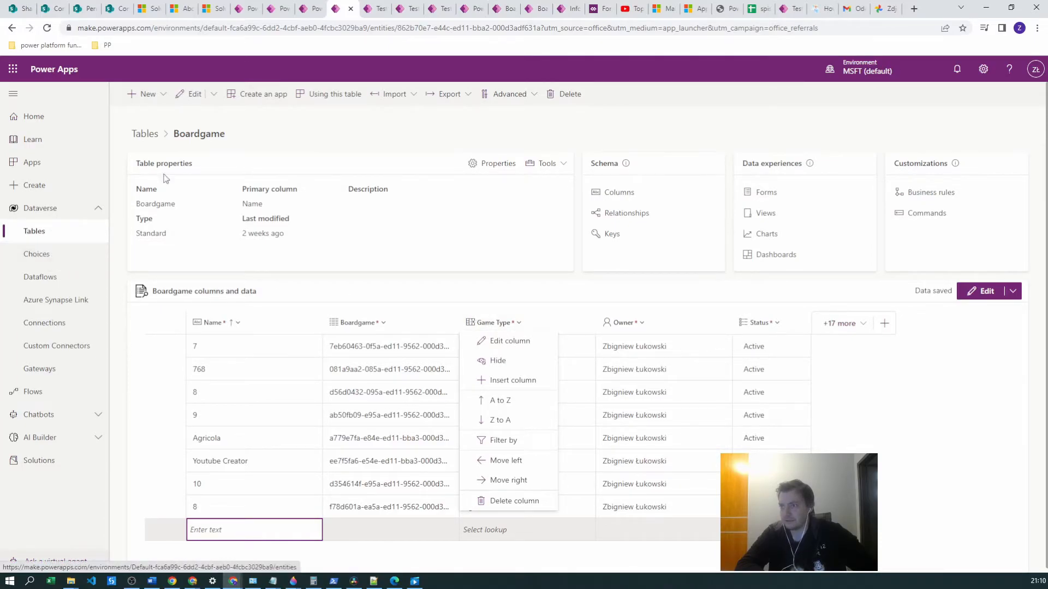
{"action": "left_click", "coordinate": [613, 195]}
{"action": "left_click", "coordinate": [613, 195]}
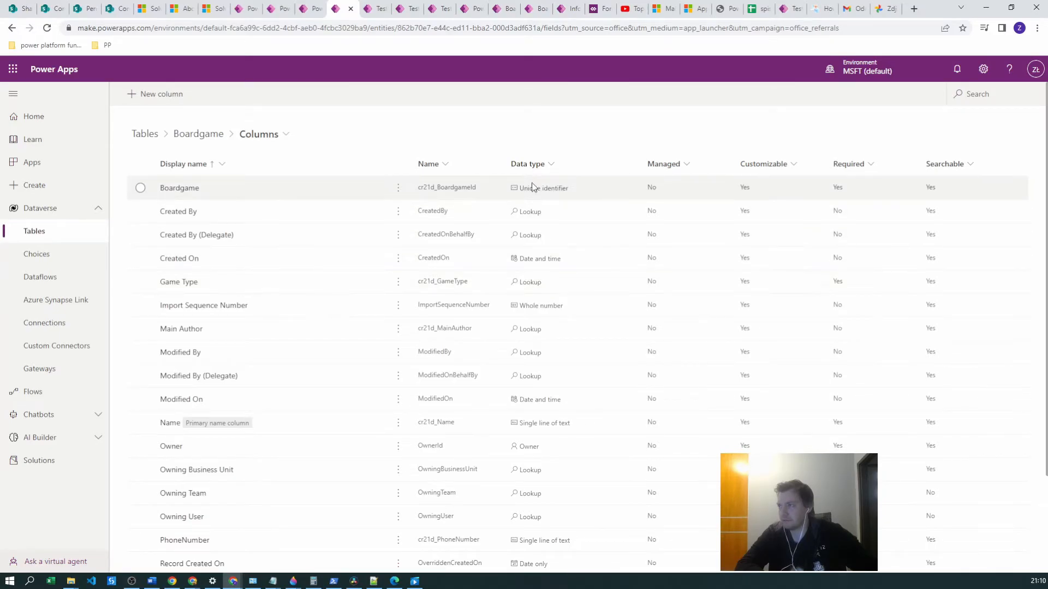
- Make the Game Type lookup column Optional instead of business required and save the column
{"action": "left_click", "coordinate": [192, 283]}
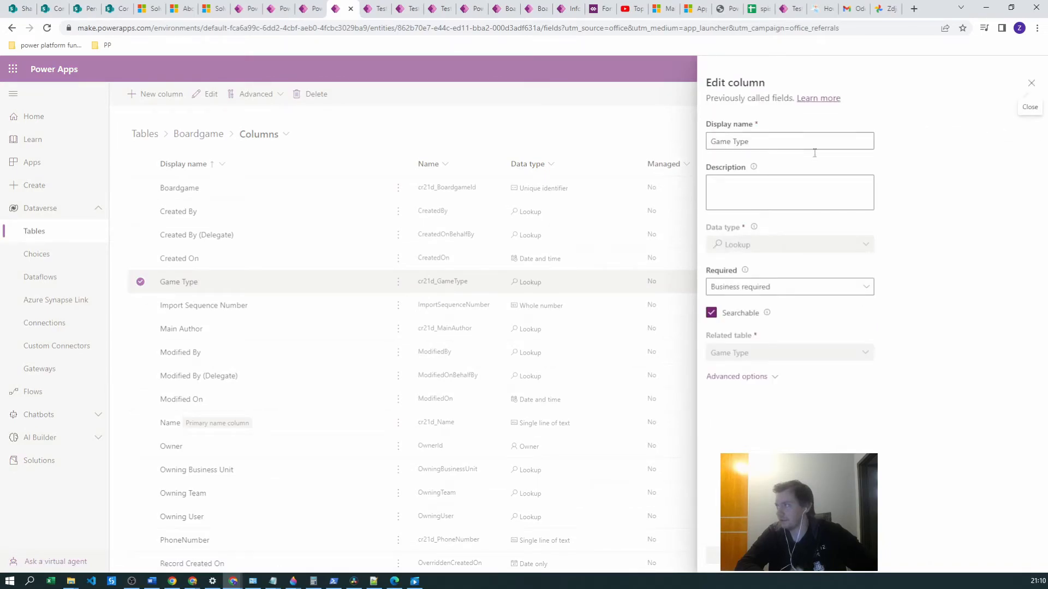
{"action": "left_click", "coordinate": [737, 292]}
{"action": "left_click", "coordinate": [726, 344]}
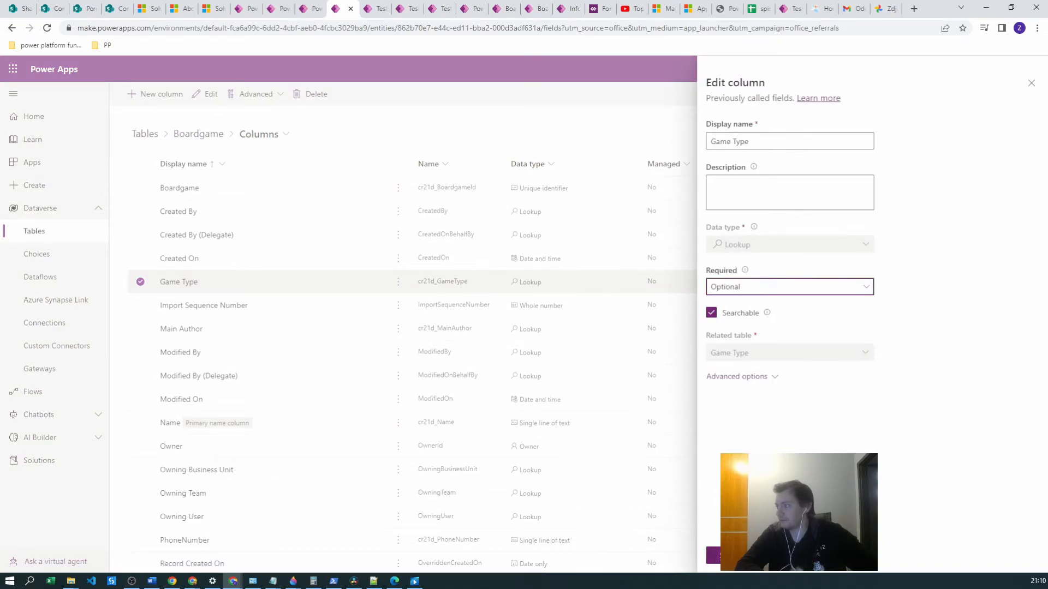
{"action": "left_click", "coordinate": [710, 562]}
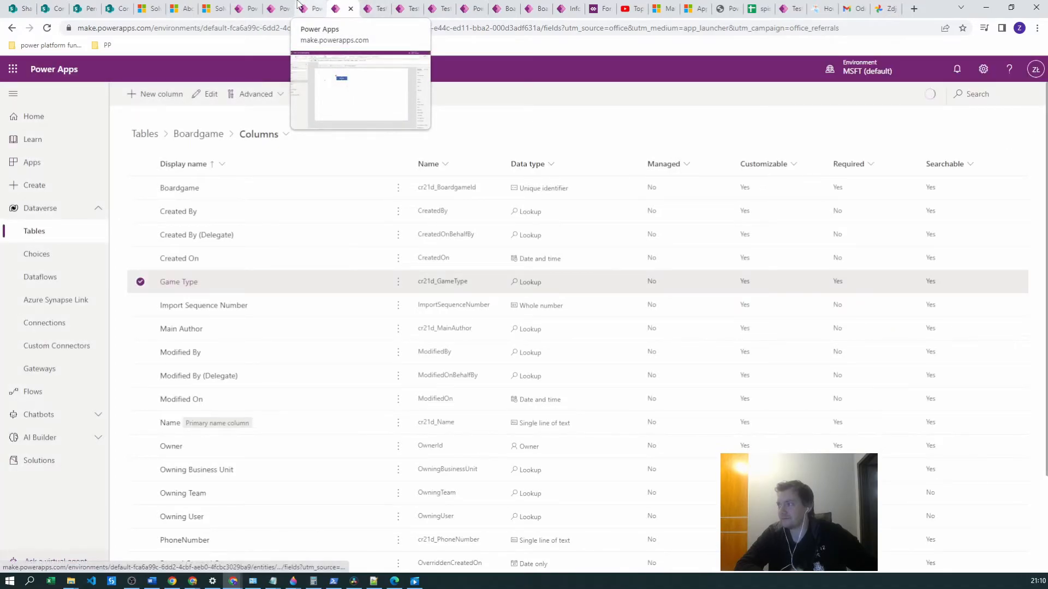
- Back in the Test Canvas Boardgames app, remove the 'Game Type' field from the button's Patch record and close the formula's brackets
{"action": "left_click", "coordinate": [299, 5]}
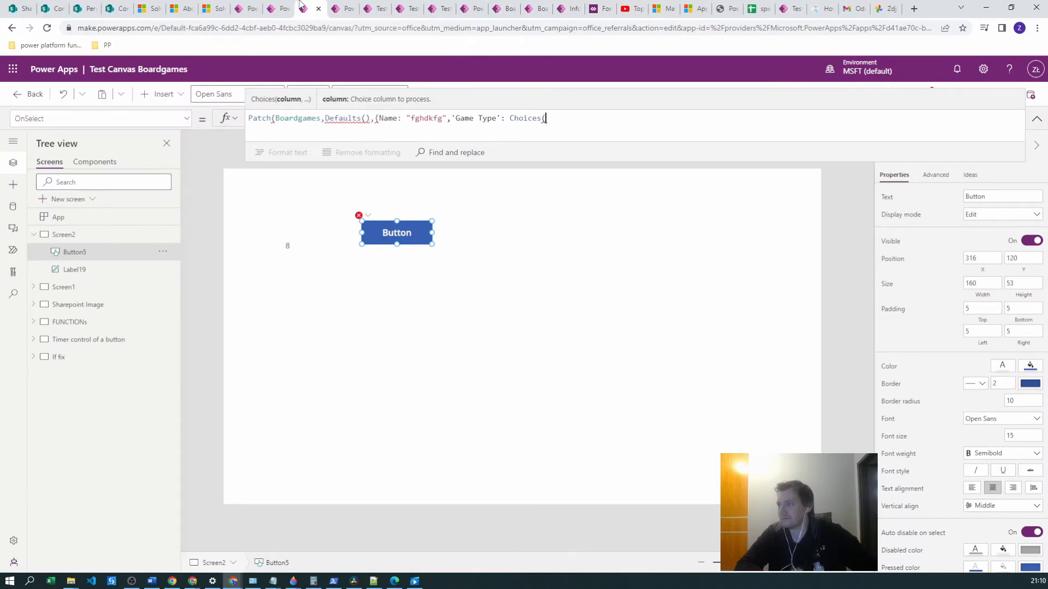
{"action": "key", "text": "BackSpace"}
{"action": "key", "text": "BackSpace"}
{"action": "key", "text": "BackSpace"}
{"action": "key", "text": "BackSpace"}
{"action": "key", "text": "BackSpace"}
{"action": "key", "text": "BackSpace"}
{"action": "key", "text": "BackSpace"}
{"action": "key", "text": "BackSpace"}
{"action": "key", "text": "BackSpace"}
{"action": "key", "text": "BackSpace"}
{"action": "key", "text": "BackSpace"}
{"action": "key", "text": "BackSpace"}
{"action": "key", "text": "BackSpace"}
{"action": "key", "text": "BackSpace"}
{"action": "key", "text": "BackSpace"}
{"action": "key", "text": "BackSpace"}
{"action": "key", "text": "BackSpace"}
{"action": "key", "text": "BackSpace"}
{"action": "key", "text": "BackSpace"}
{"action": "key", "text": "BackSpace"}
{"action": "key", "text": "BackSpace"}
{"action": "key", "text": "BackSpace"}
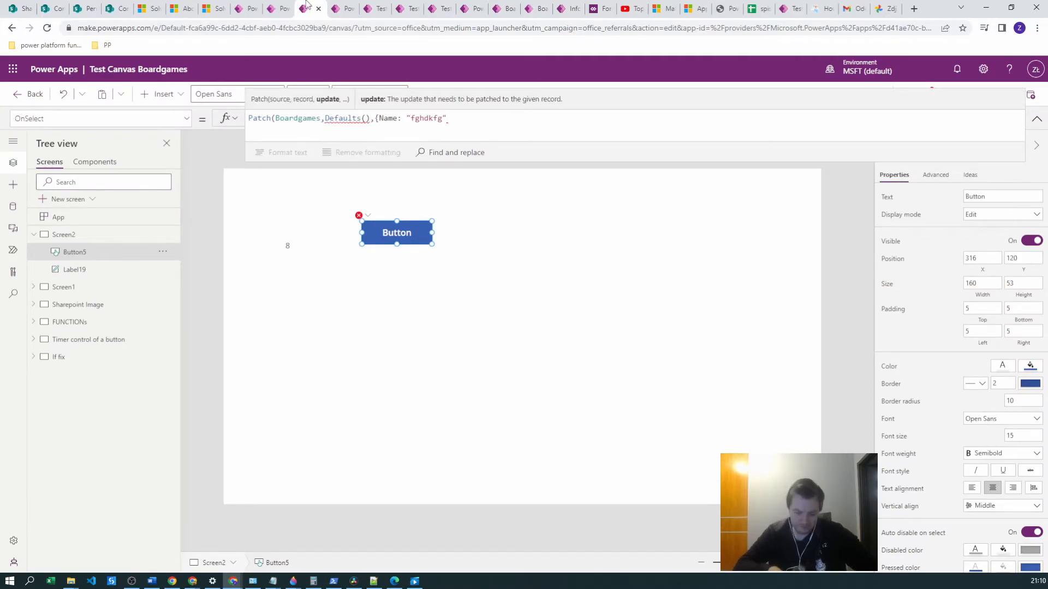
{"action": "type", "text": "})"}
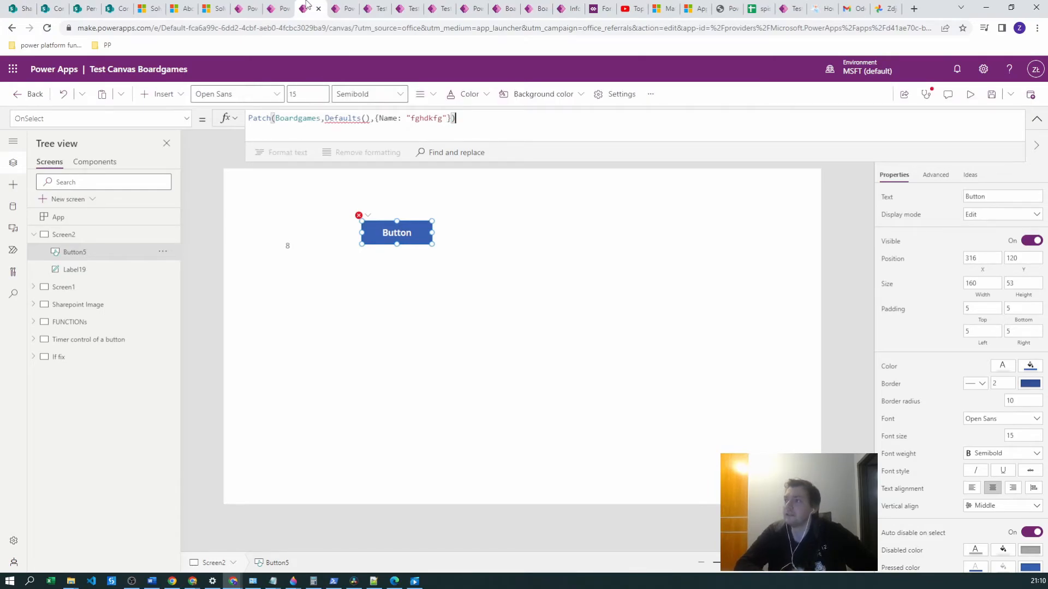
- Supply Boardgames as the data source inside the Patch formula's Defaults function
{"action": "mouse_move", "coordinate": [338, 119]}
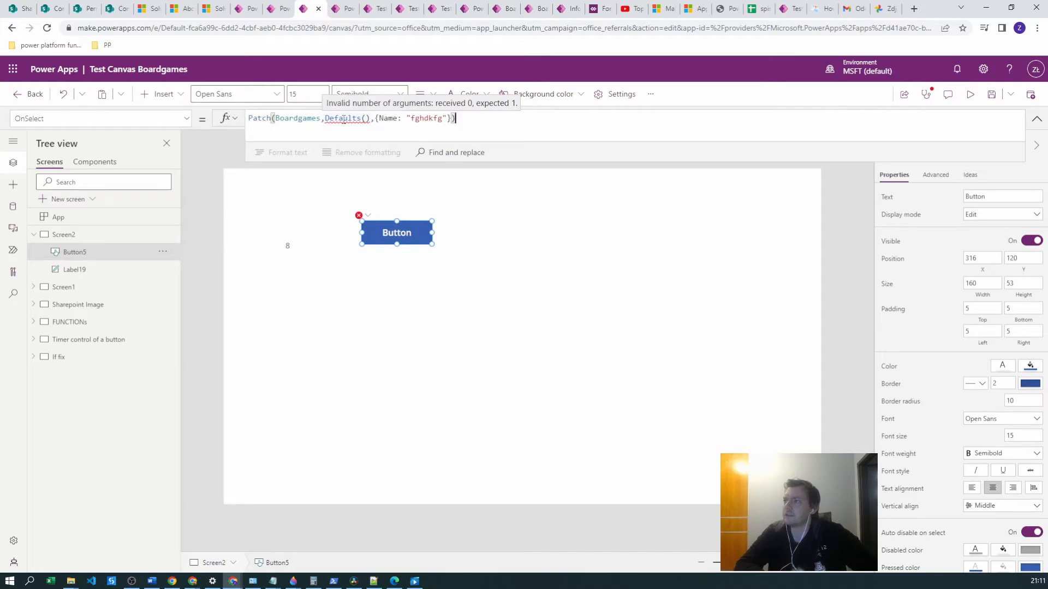
{"action": "left_click", "coordinate": [367, 118]}
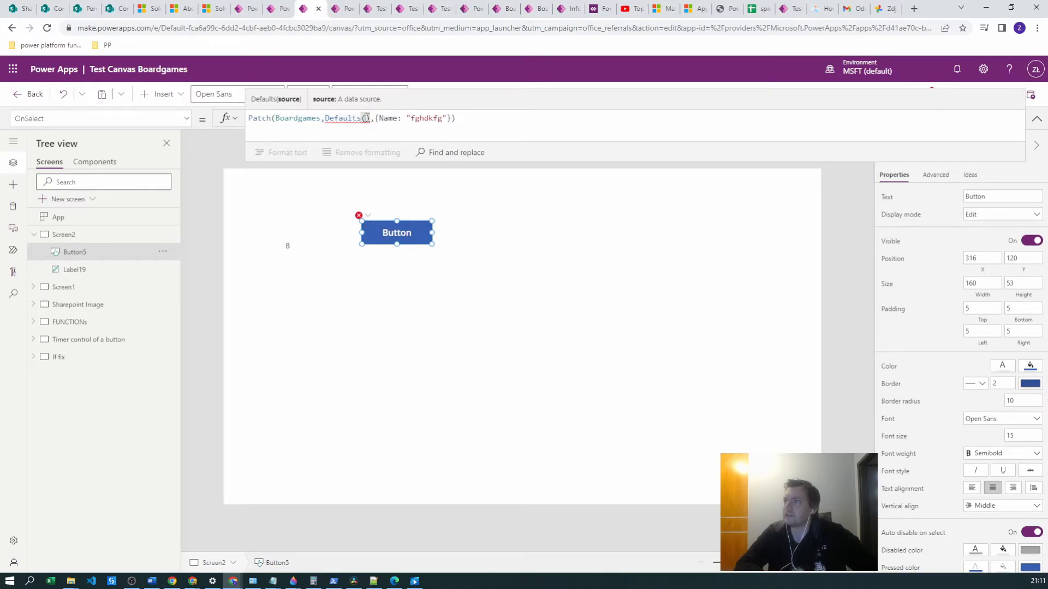
{"action": "type", "text": "Boa"}
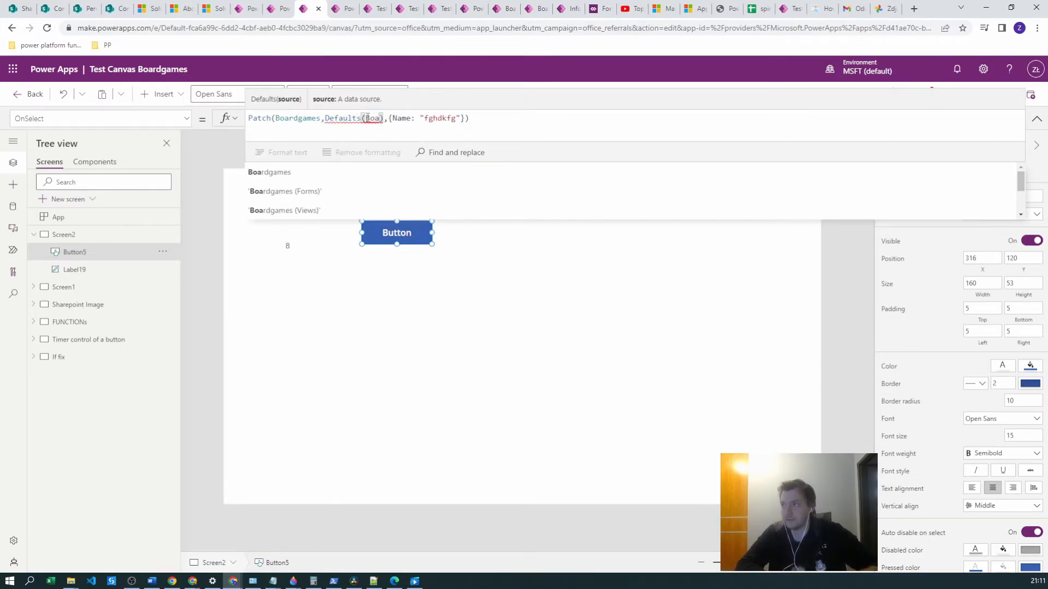
{"action": "left_click", "coordinate": [443, 175]}
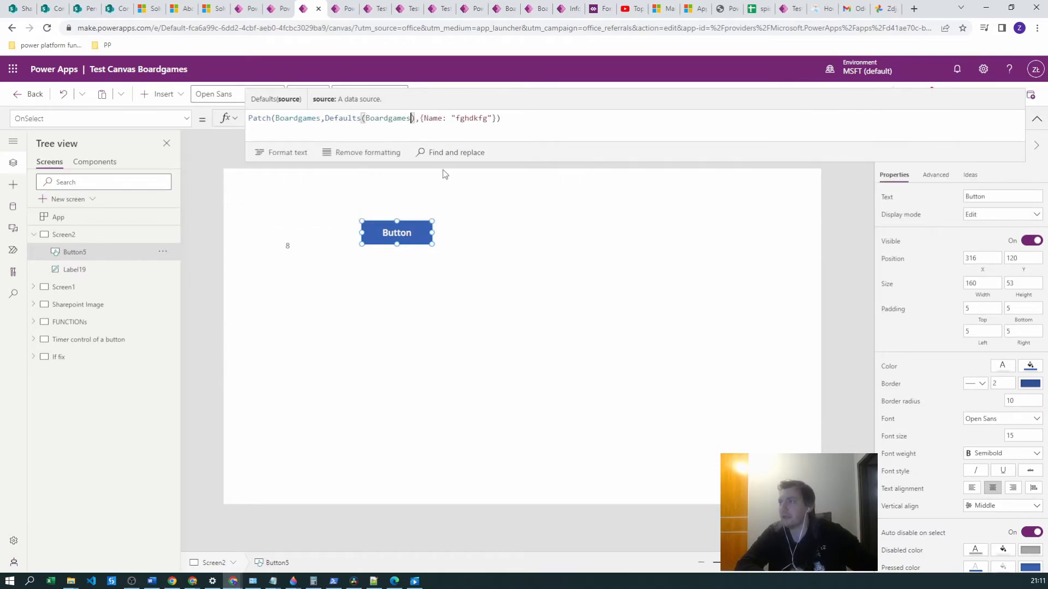
{"action": "key", "text": "End"}
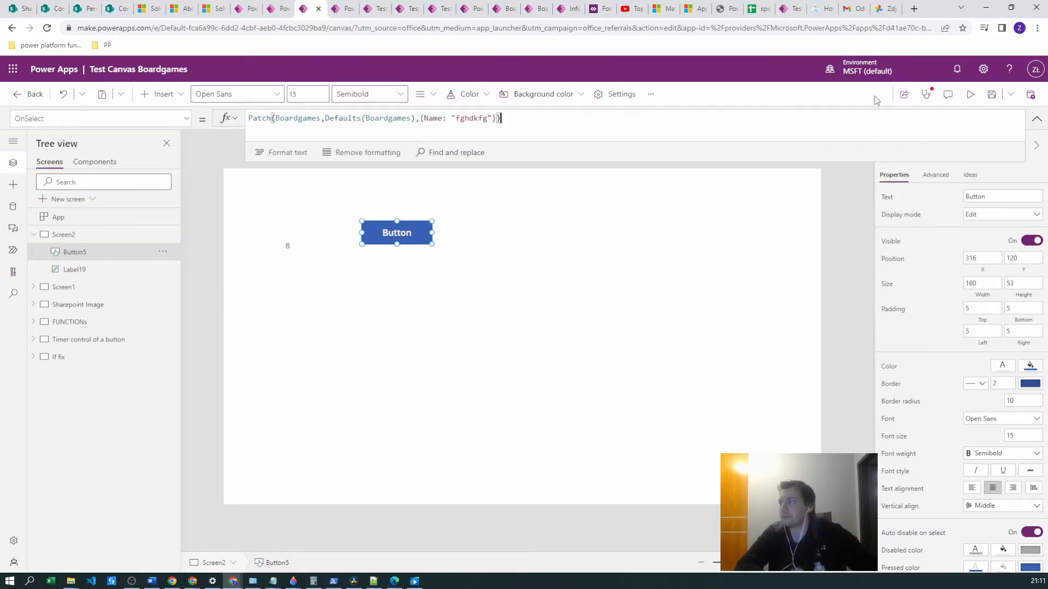
- Preview the app, run the button once to create the "fghdkfg" record, and return to editing
{"action": "left_click", "coordinate": [971, 95]}
{"action": "left_click", "coordinate": [334, 180]}
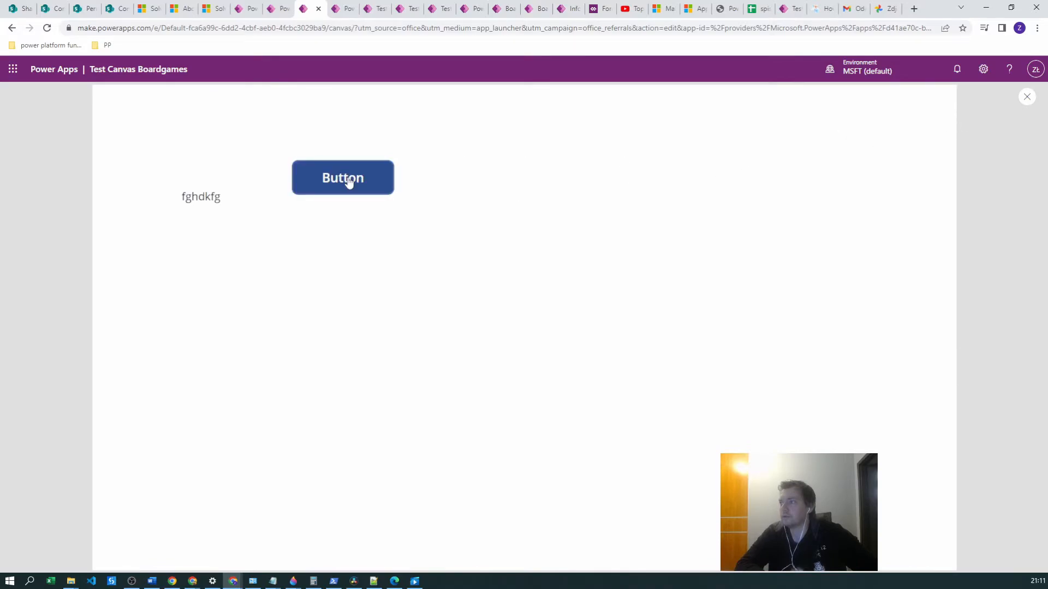
{"action": "left_click", "coordinate": [1026, 96]}
{"action": "left_click", "coordinate": [647, 371]}
- Change the Name value in the button's Patch formula to "fghdhgjhgjhkfg" and collapse the formula bar
{"action": "left_click", "coordinate": [404, 230]}
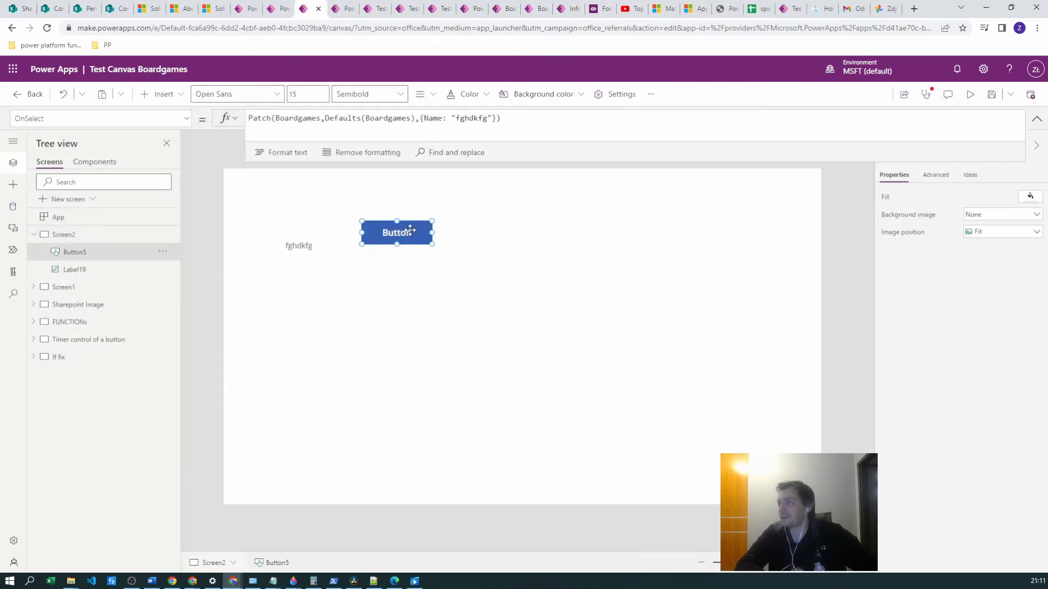
{"action": "left_click", "coordinate": [473, 117]}
{"action": "type", "text": "hgjhgjh"}
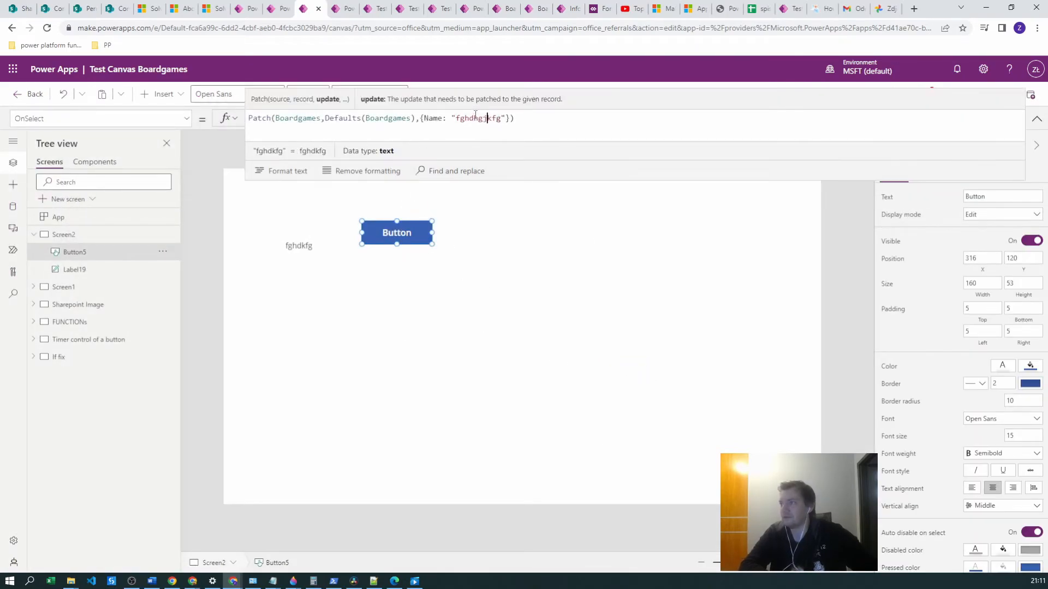
{"action": "left_click", "coordinate": [1036, 118]}
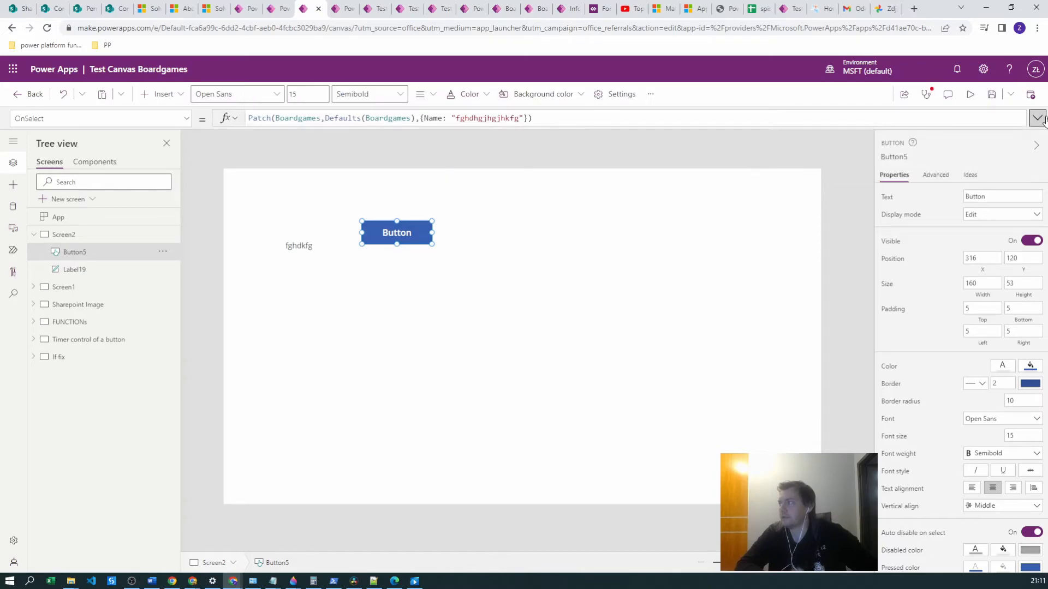
- Preview the app again, run the button to create the "fghdhgjhgjhkfg" record, and return to the editor
{"action": "key", "text": "F5"}
{"action": "left_click", "coordinate": [322, 178]}
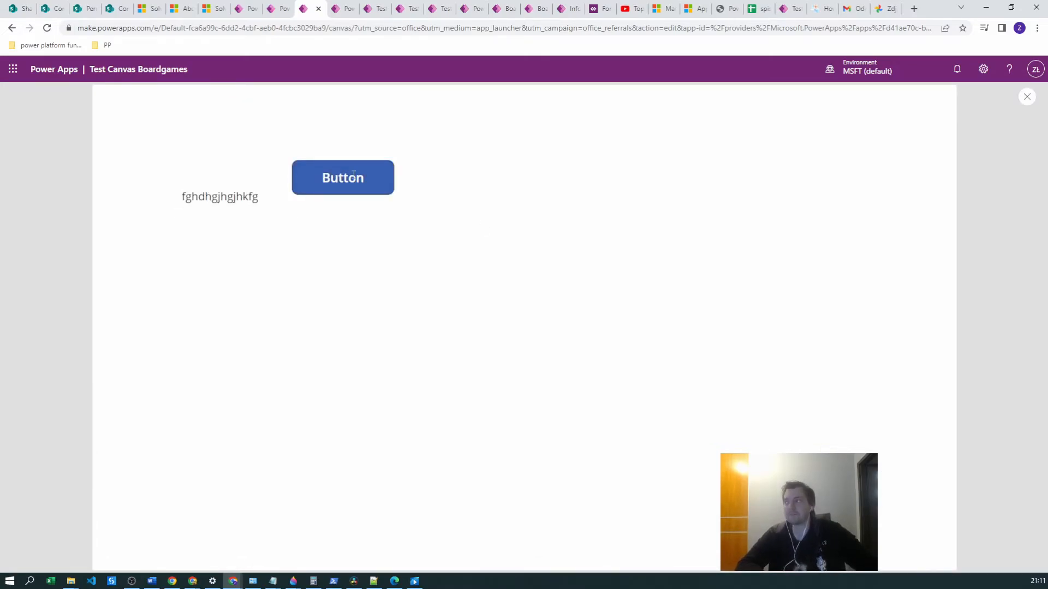
{"action": "left_click", "coordinate": [1027, 97]}
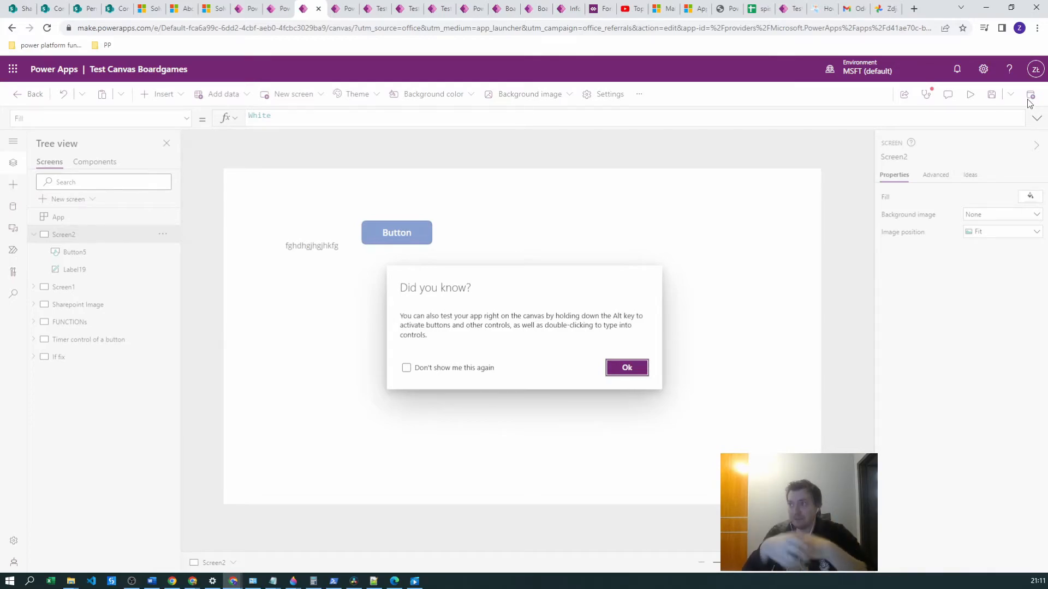
{"action": "left_click", "coordinate": [609, 370]}
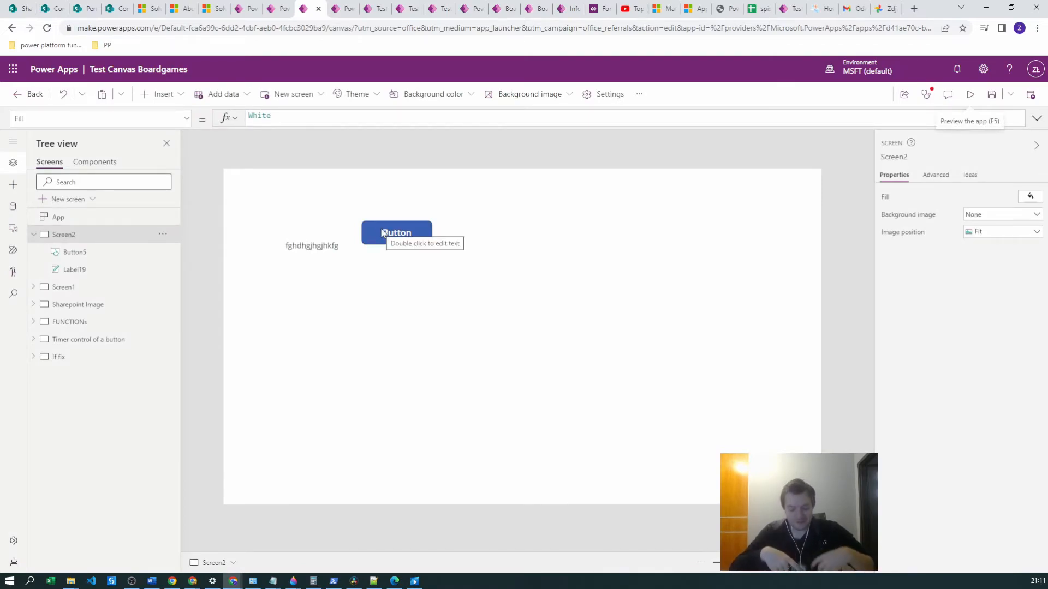
{"action": "left_click", "coordinate": [304, 244]}
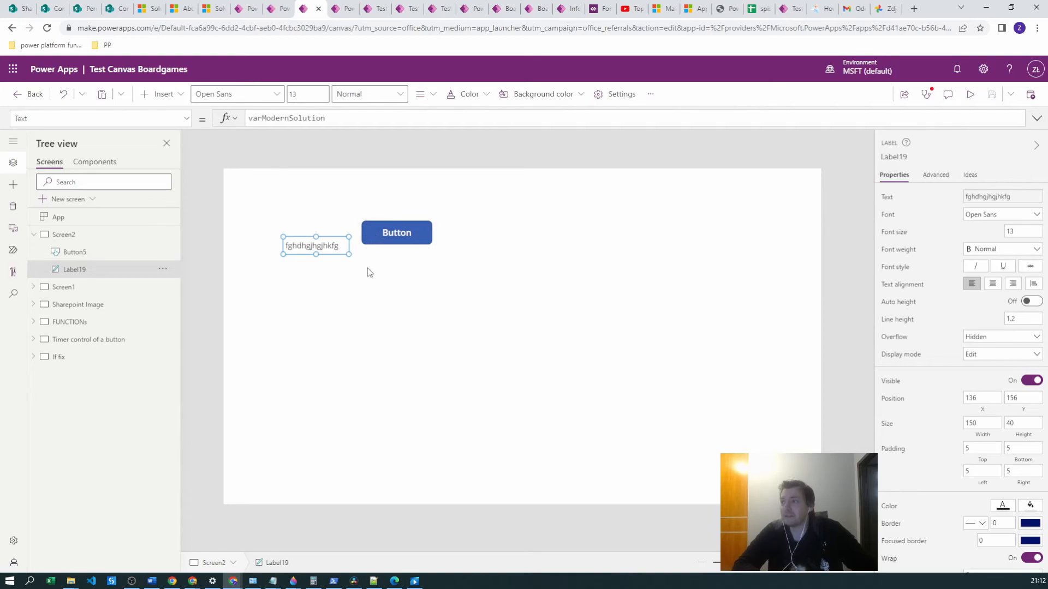
{"action": "left_click", "coordinate": [364, 285]}
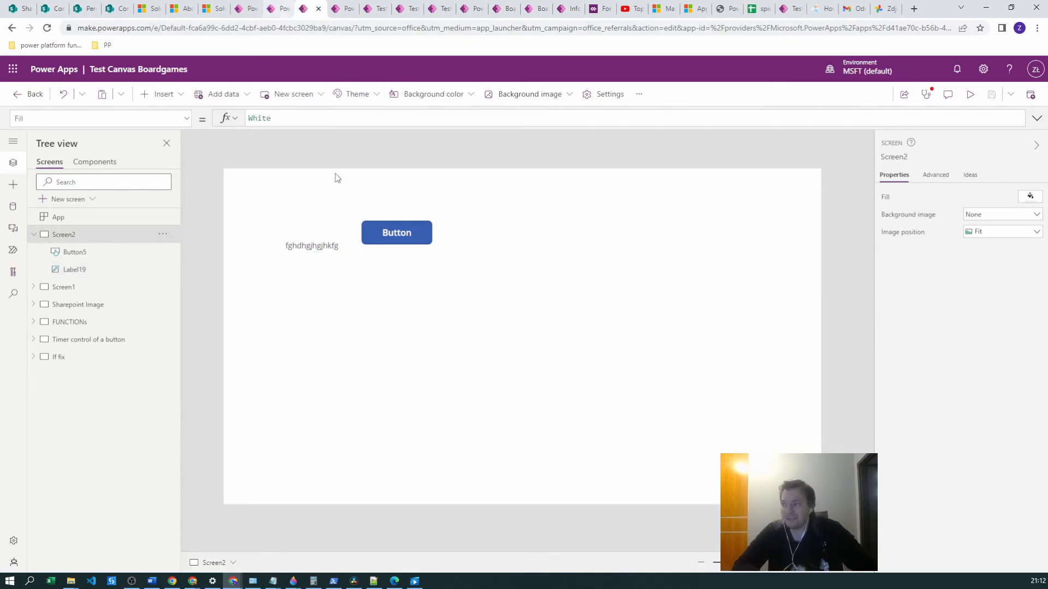
- Replace the button's entire OnSelect formula with Refresh(Boardgames);
{"action": "left_click", "coordinate": [376, 235]}
{"action": "left_click", "coordinate": [551, 119]}
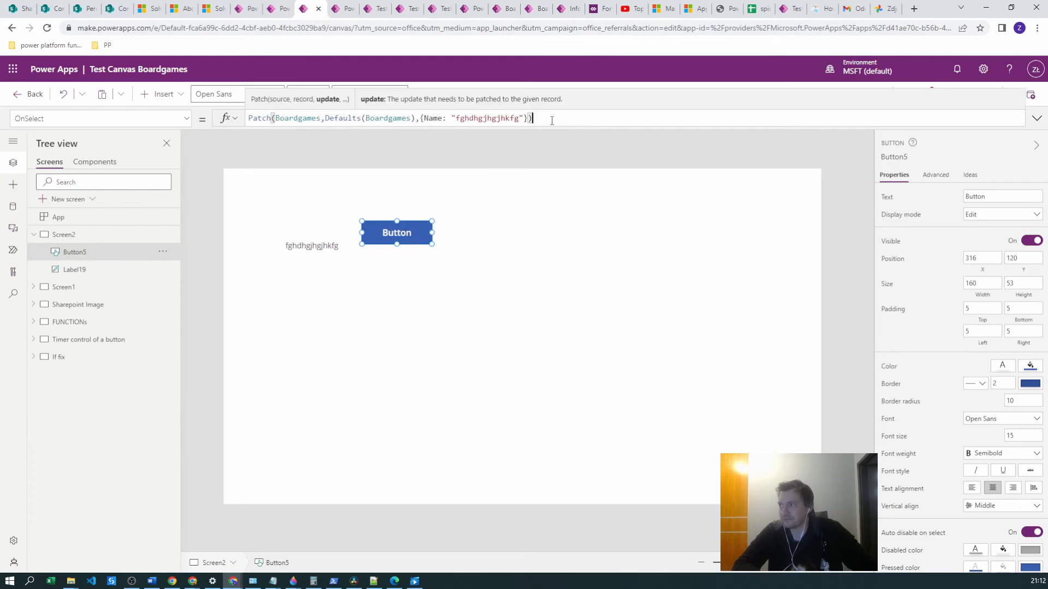
{"action": "left_click_drag", "start_coordinate": [548, 119], "coordinate": [201, 125]}
{"action": "key", "text": "BackSpace"}
{"action": "type", "text": "Refre"}
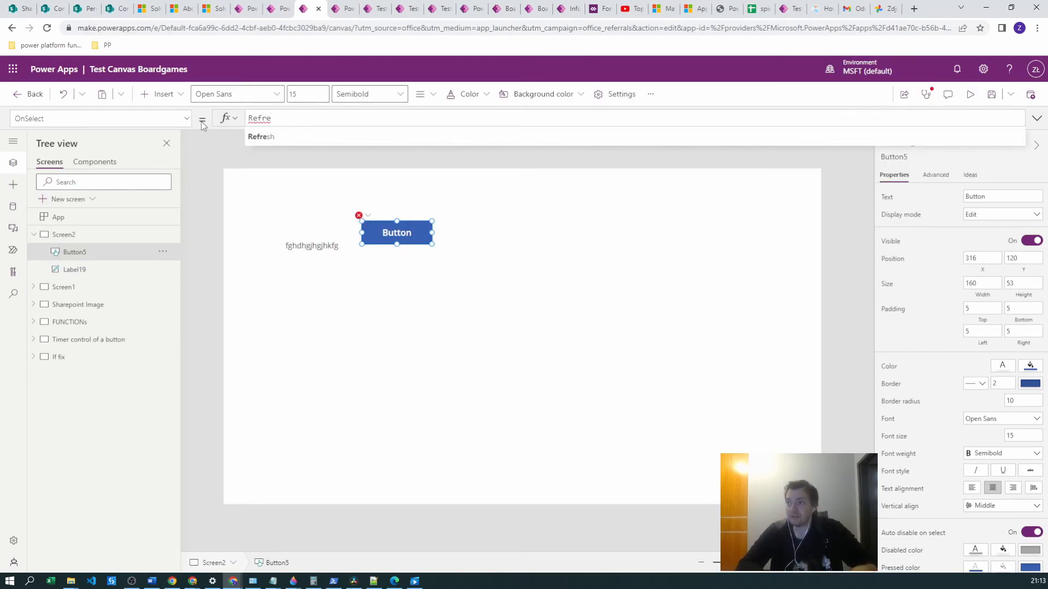
{"action": "left_click", "coordinate": [258, 141]}
{"action": "type", "text": "B"}
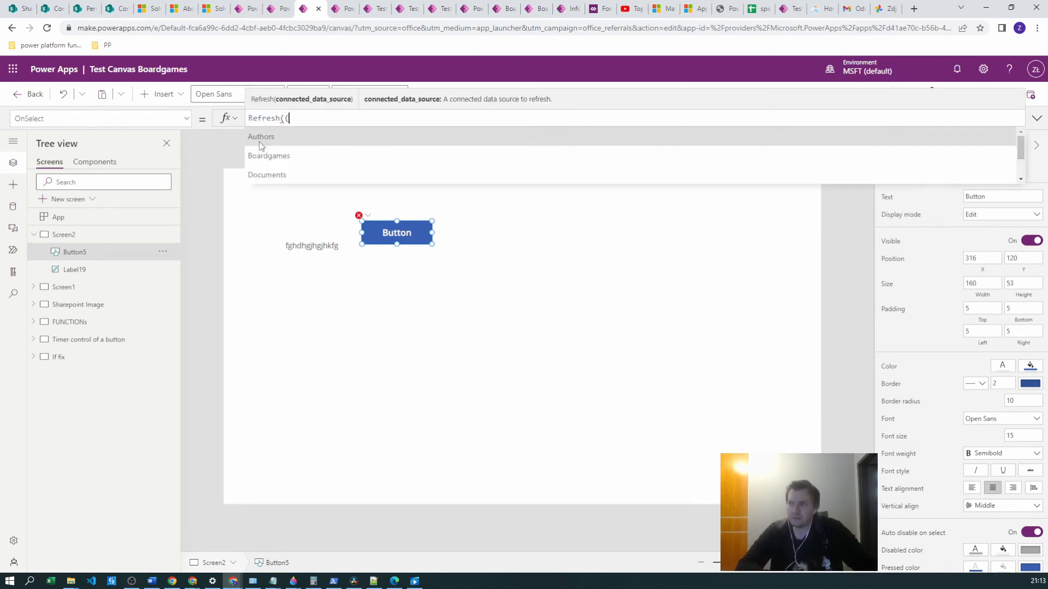
{"action": "type", "text": "o"}
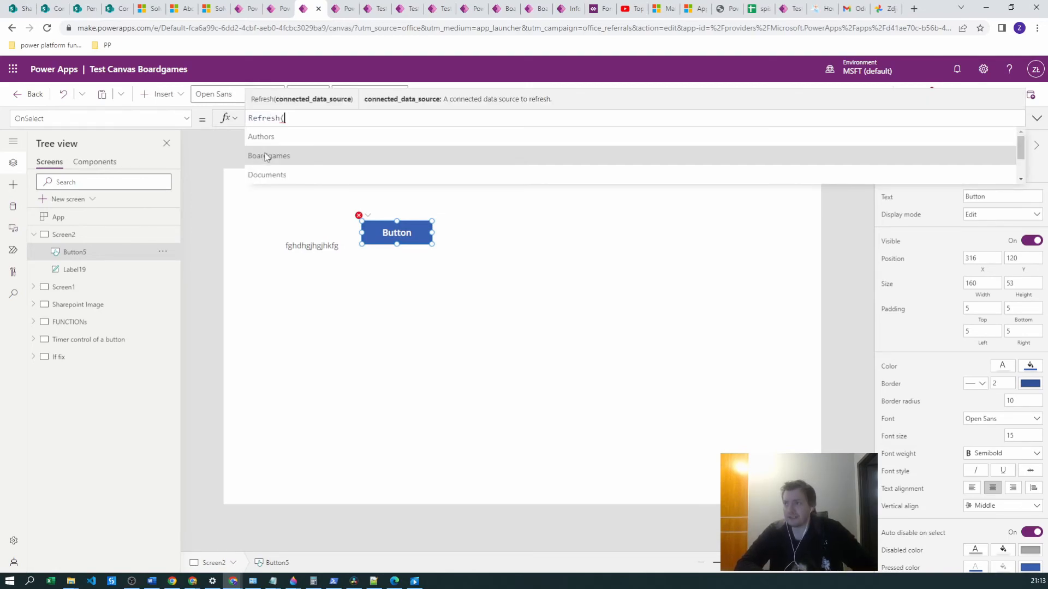
{"action": "left_click", "coordinate": [277, 156]}
{"action": "type", "text": ")"}
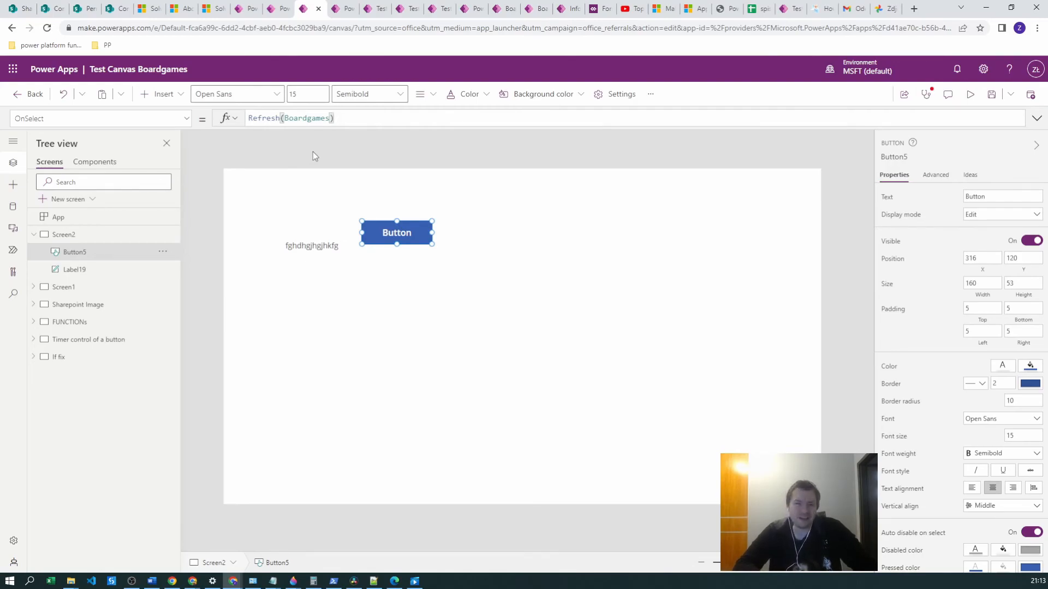
{"action": "type", "text": ";"}
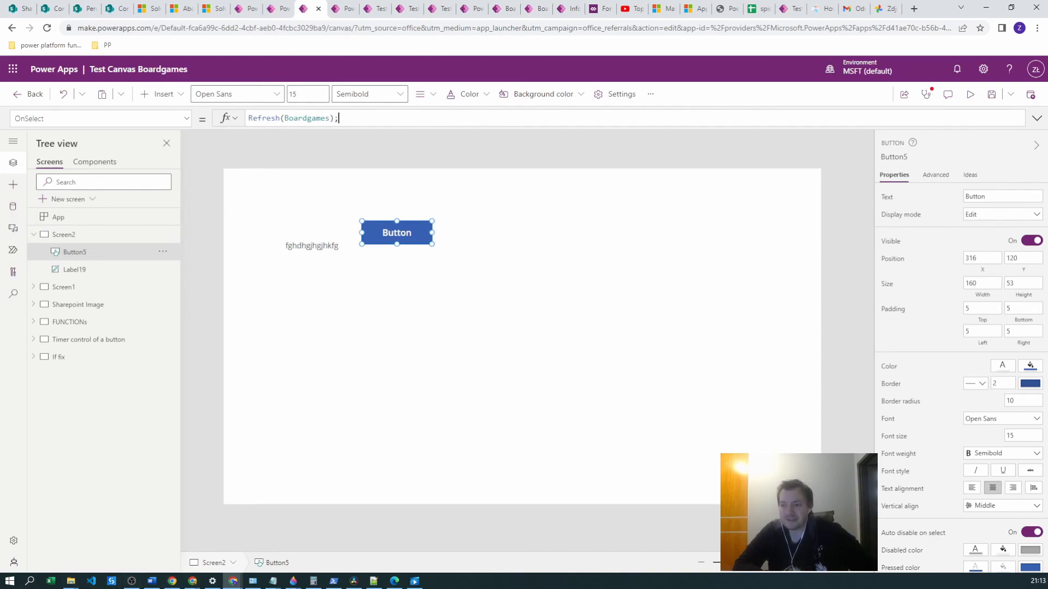
- Look through the app settings for Support and Upcoming features, then close the settings
{"action": "left_click", "coordinate": [13, 541]}
{"action": "left_click", "coordinate": [295, 276]}
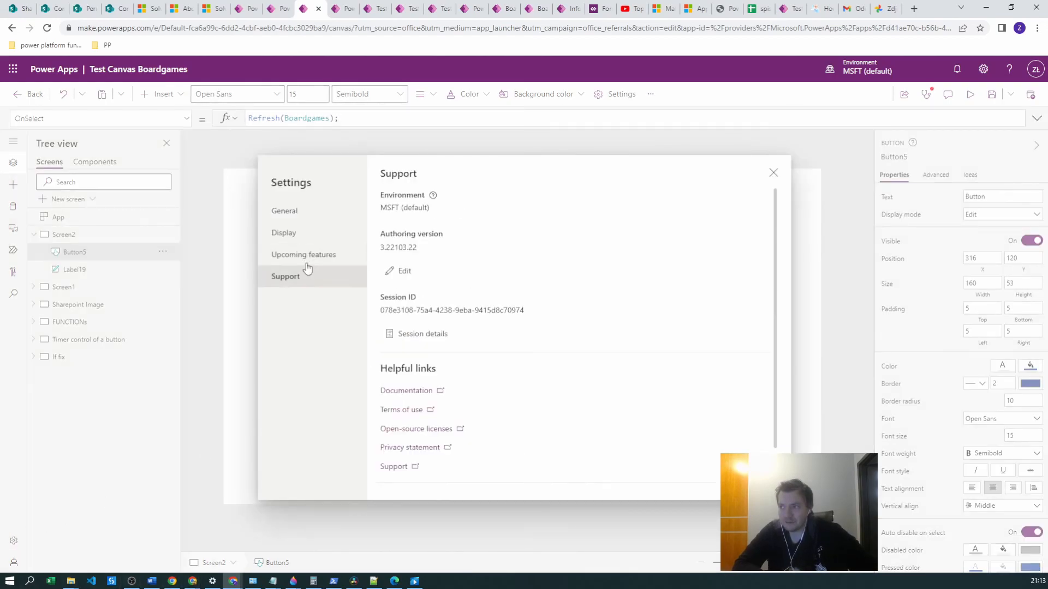
{"action": "left_click", "coordinate": [304, 254]}
{"action": "left_click", "coordinate": [774, 173]}
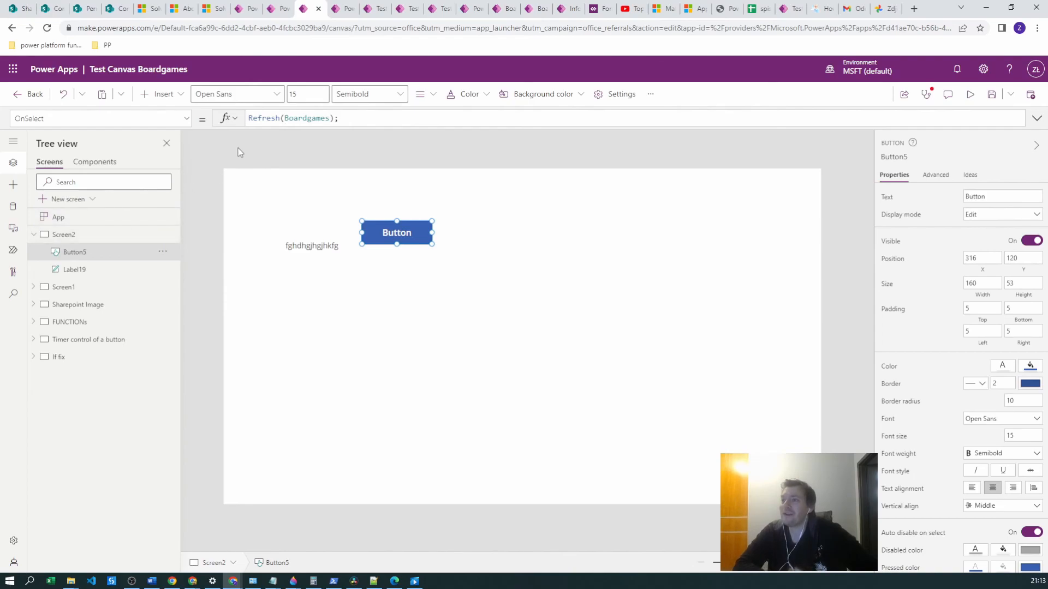
{"action": "left_click", "coordinate": [258, 120]}
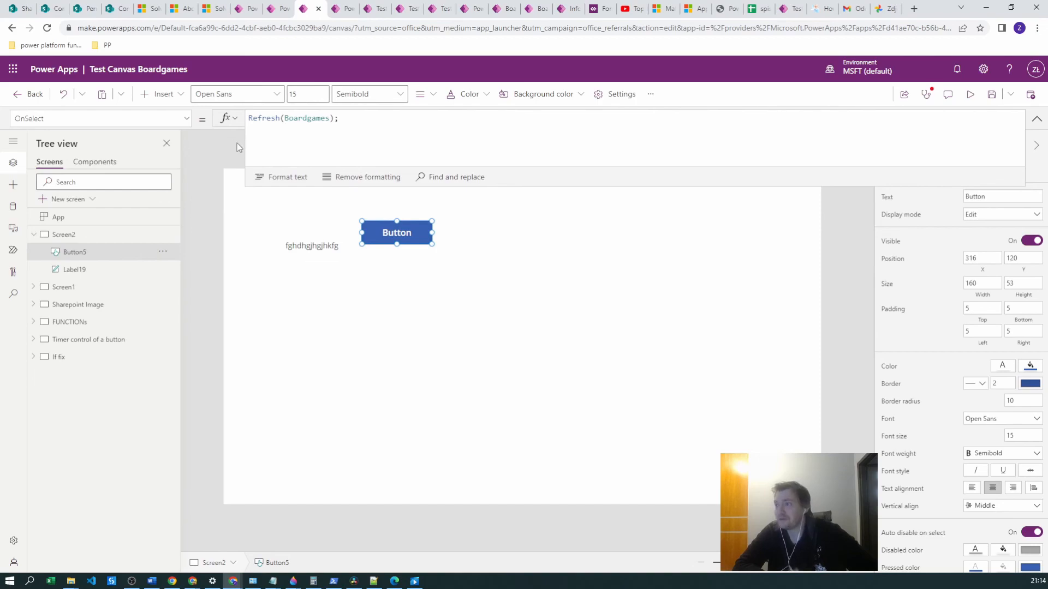
{"action": "left_click_drag", "start_coordinate": [316, 188], "coordinate": [303, 144]}
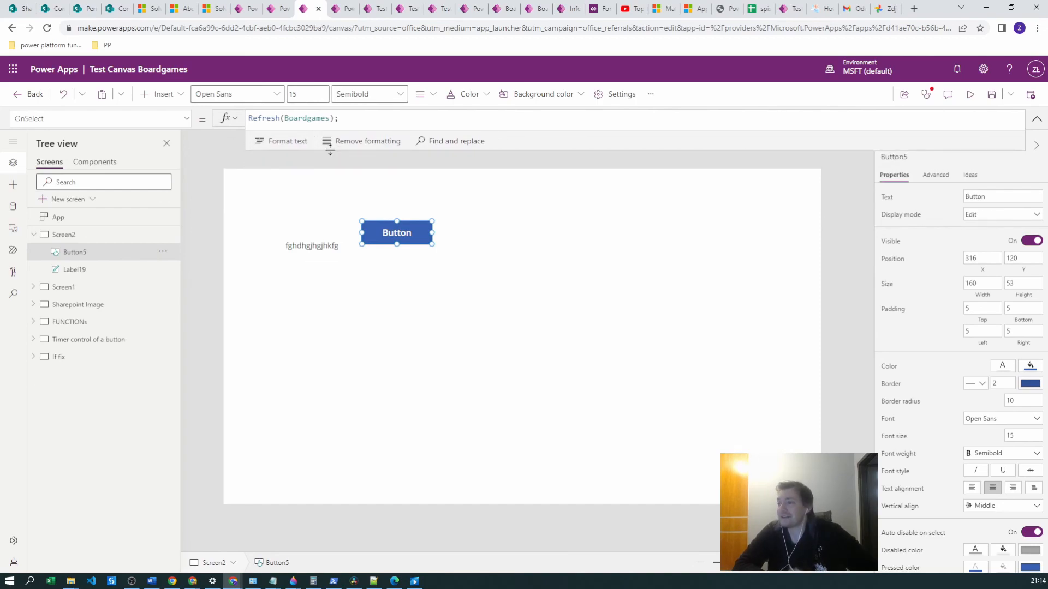